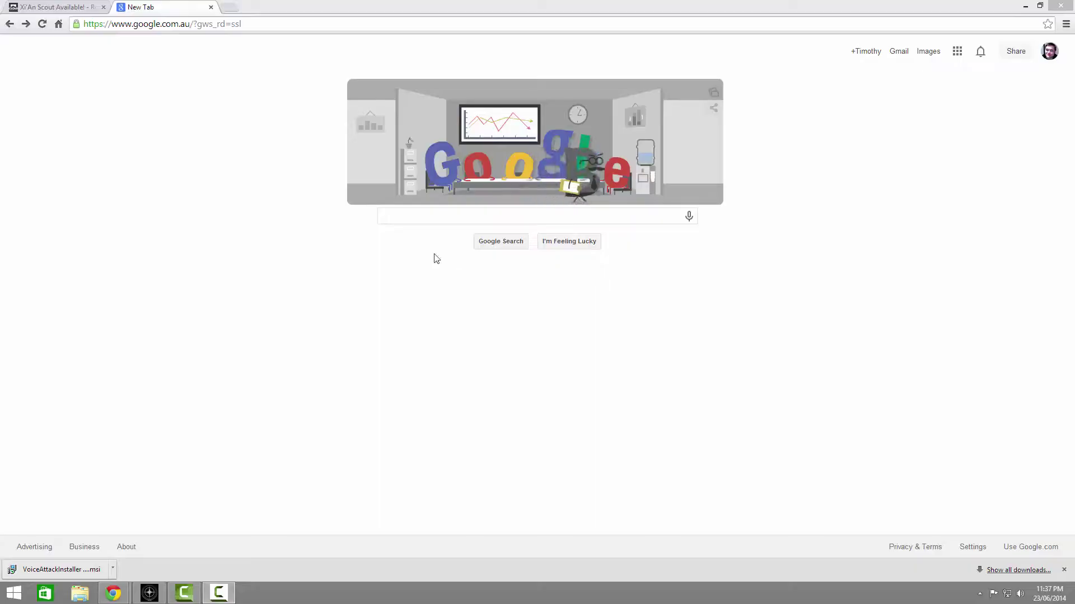
# Step: Search the web for "Voice attack" and download the latest installer from VoiceAttack.com's download page
pyautogui.click(413, 218)
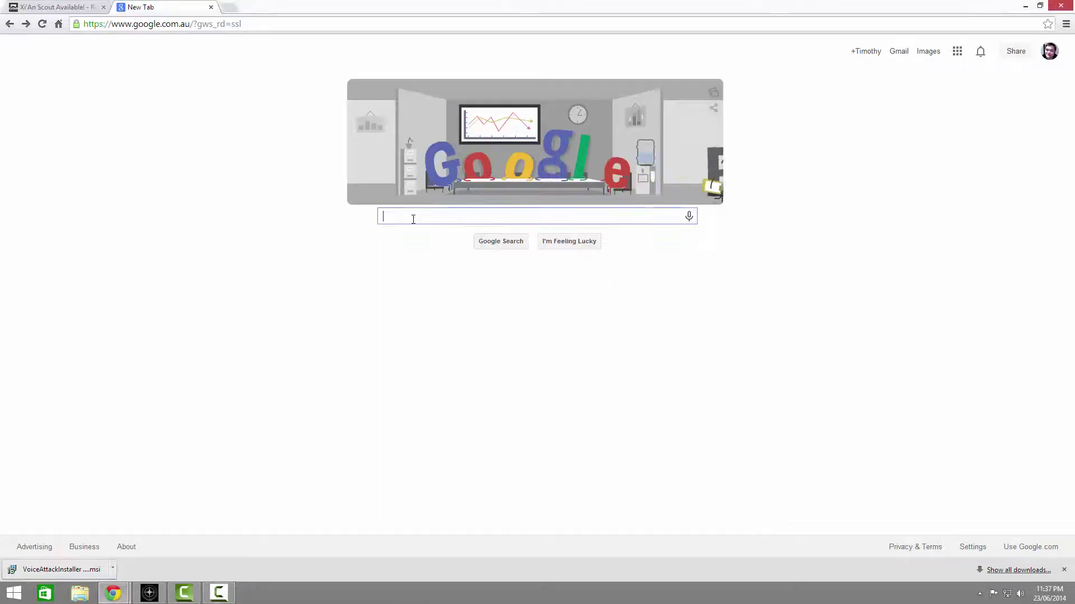
pyautogui.write('Voice attack')
pyautogui.press('Return')
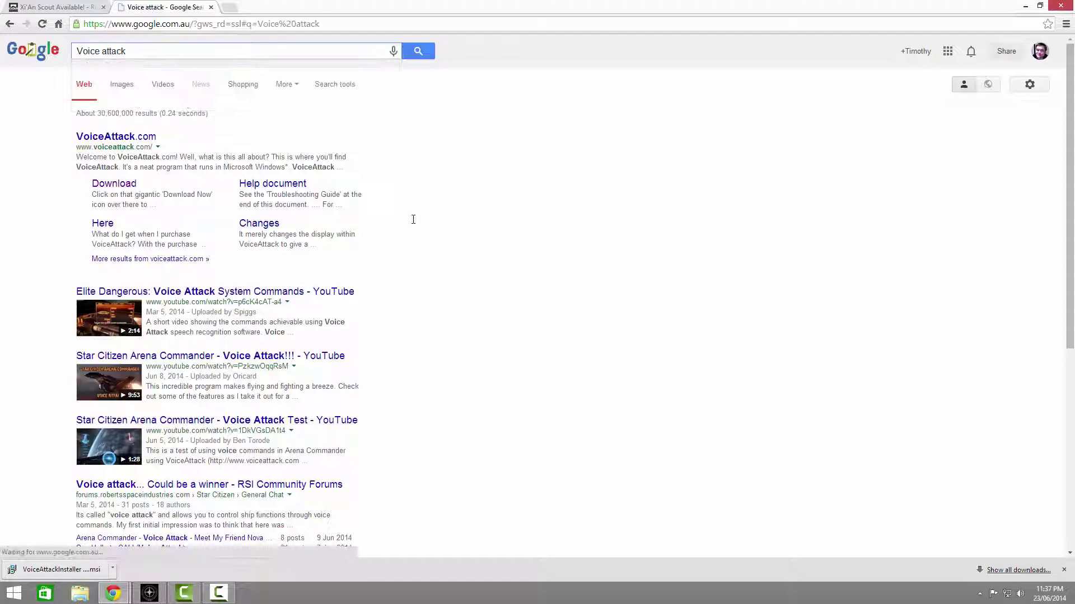
pyautogui.click(114, 186)
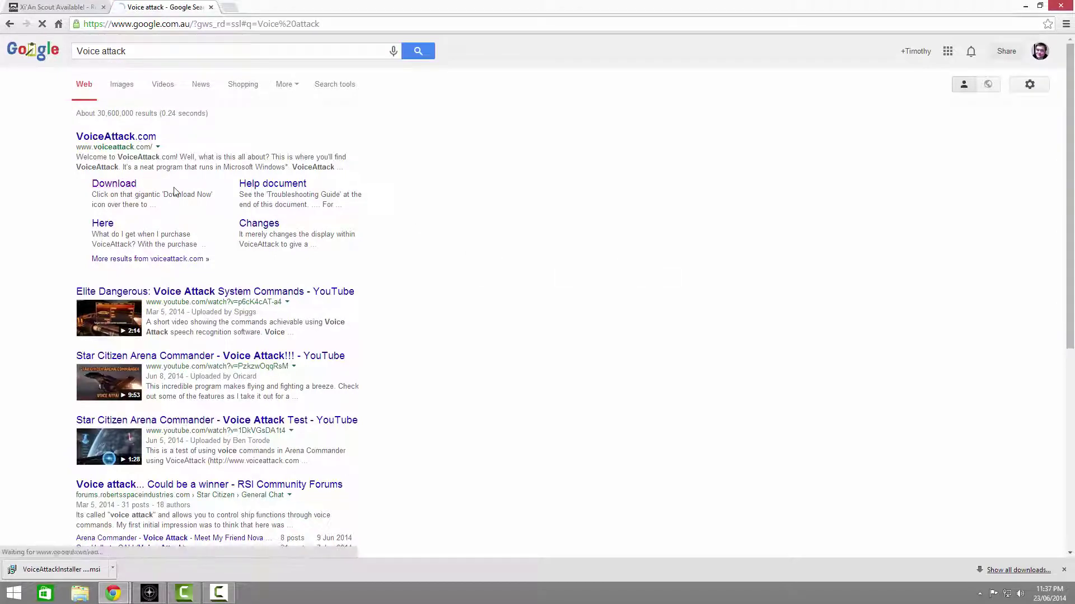
pyautogui.click(649, 278)
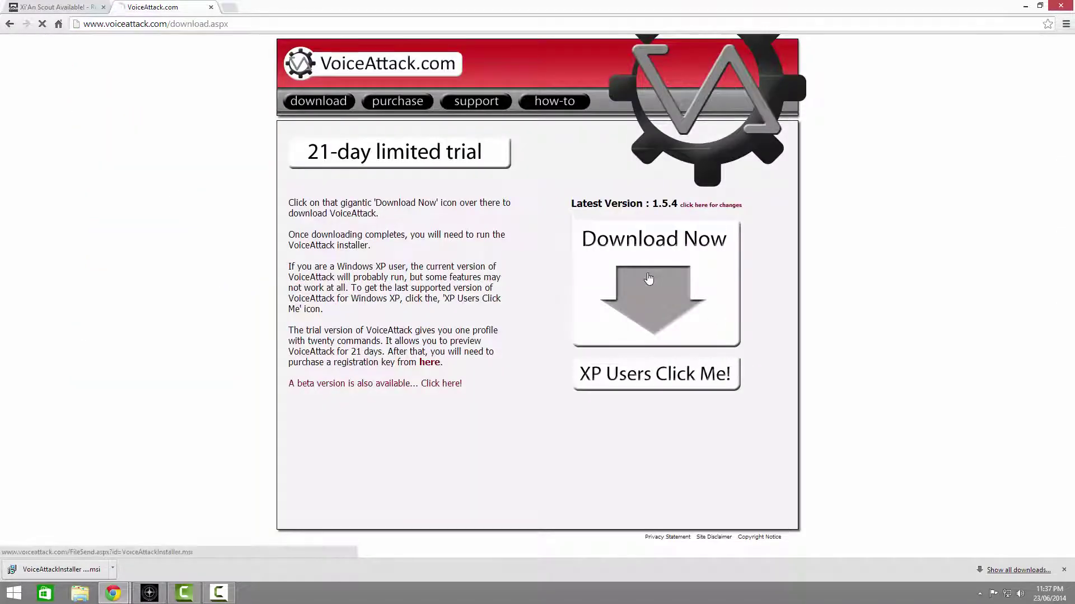
pyautogui.rightClick(649, 278)
pyautogui.click(676, 319)
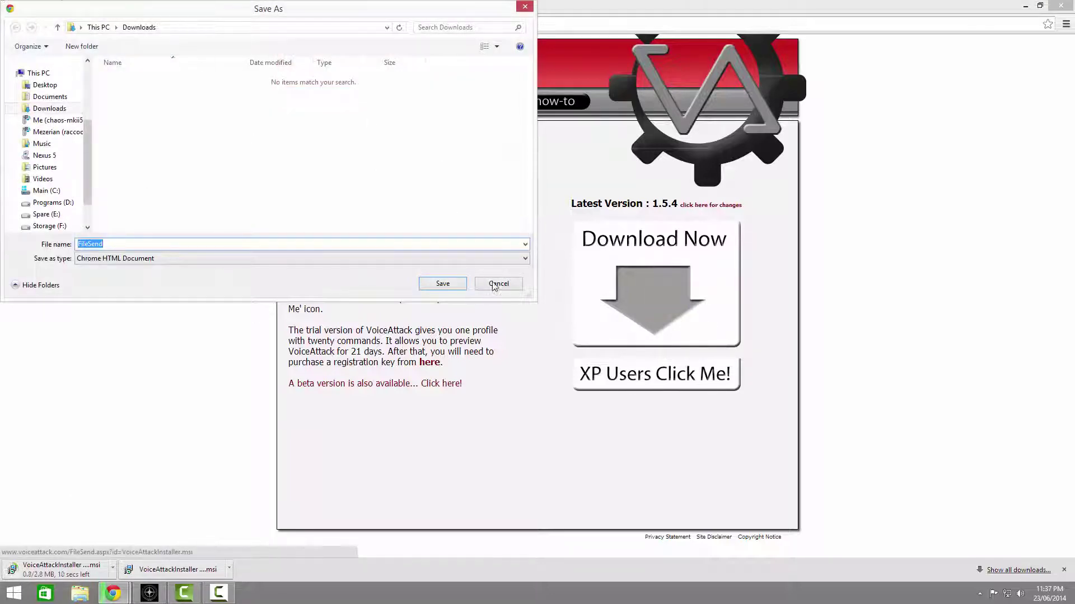
pyautogui.click(494, 283)
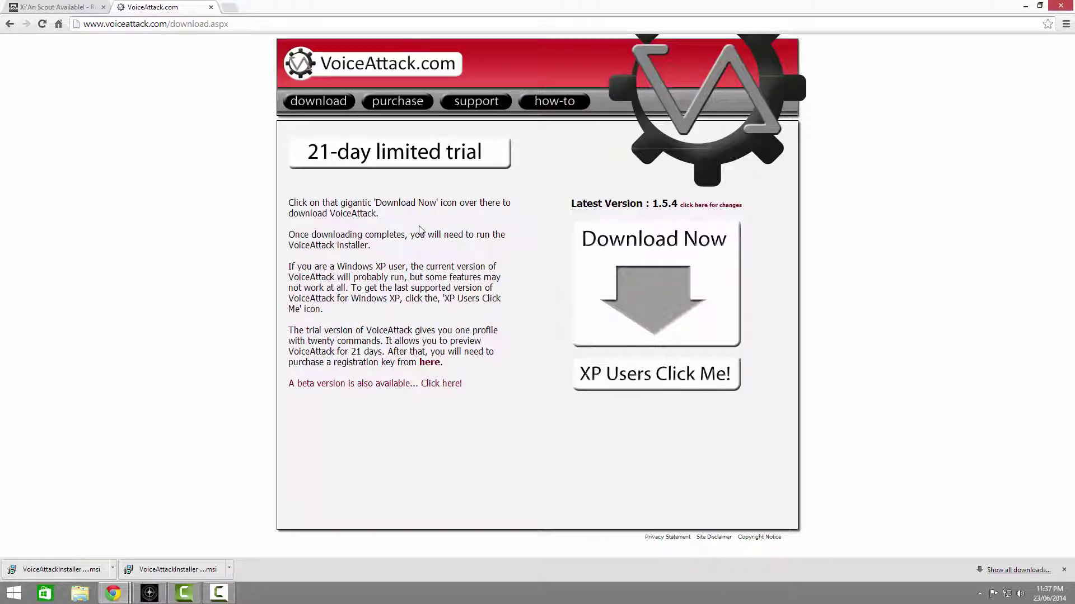
# Step: View VoiceAttack's registration key purchase page and open its Buy Now payment option
pyautogui.click(397, 104)
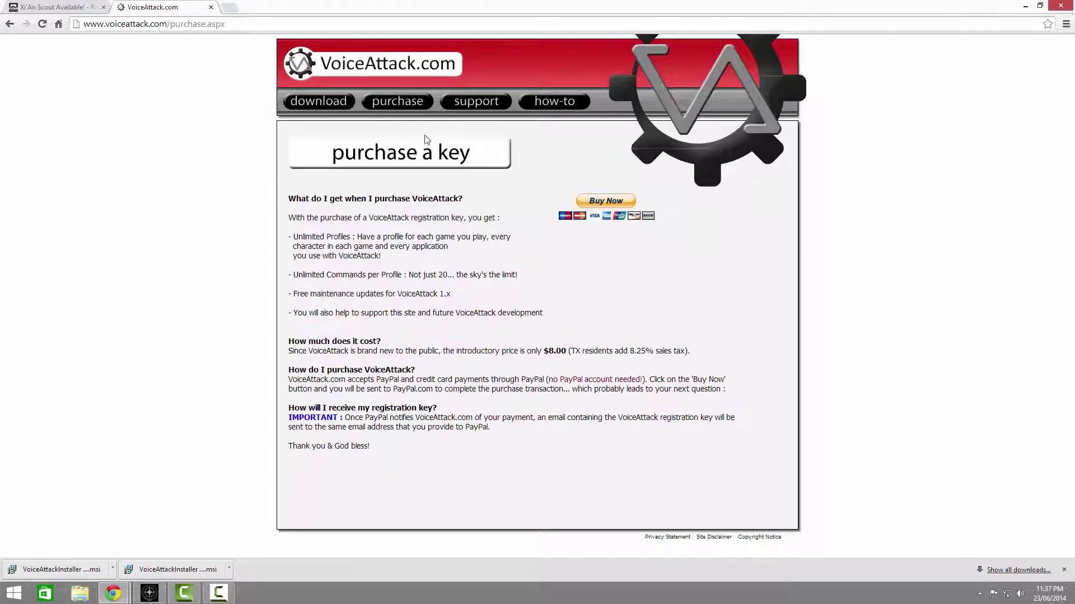
pyautogui.click(596, 201)
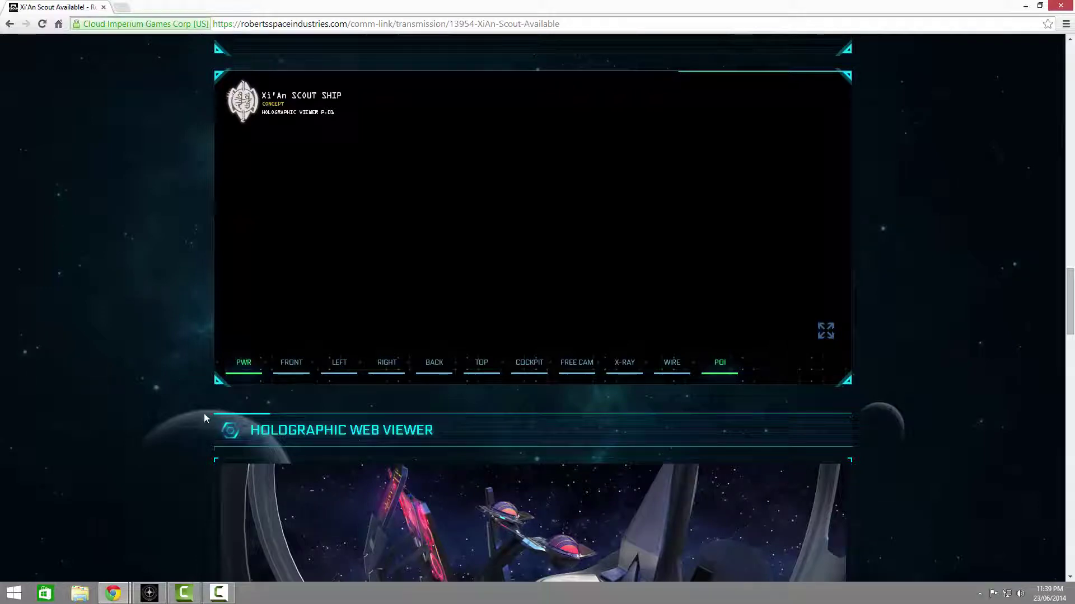
# Step: Find the Windows Speech Recognition settings and begin the voice training that helps the computer understand speech better
pyautogui.press('super')
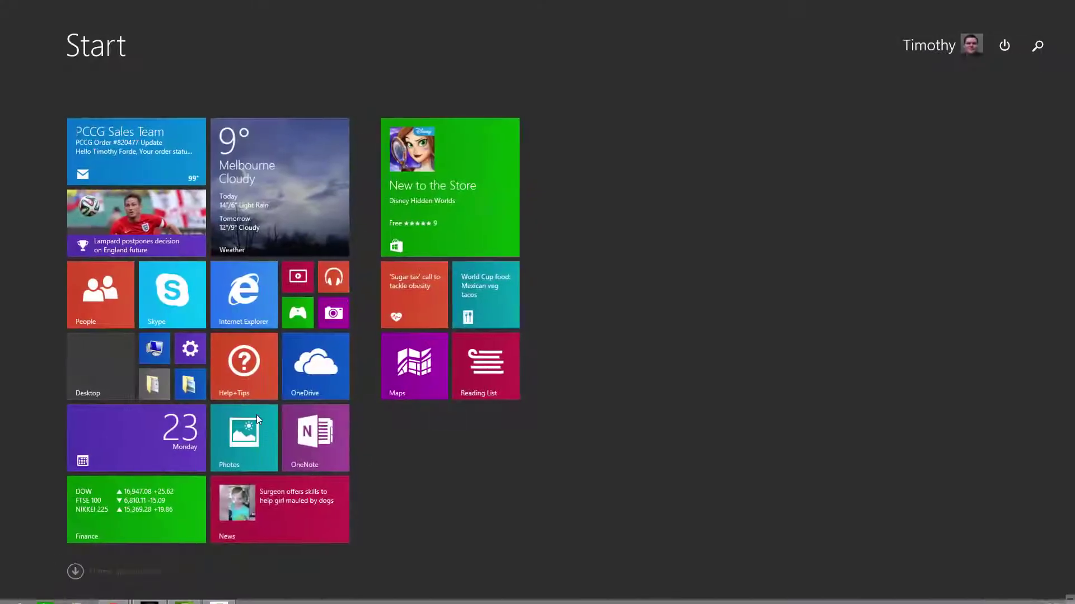
pyautogui.click(1037, 46)
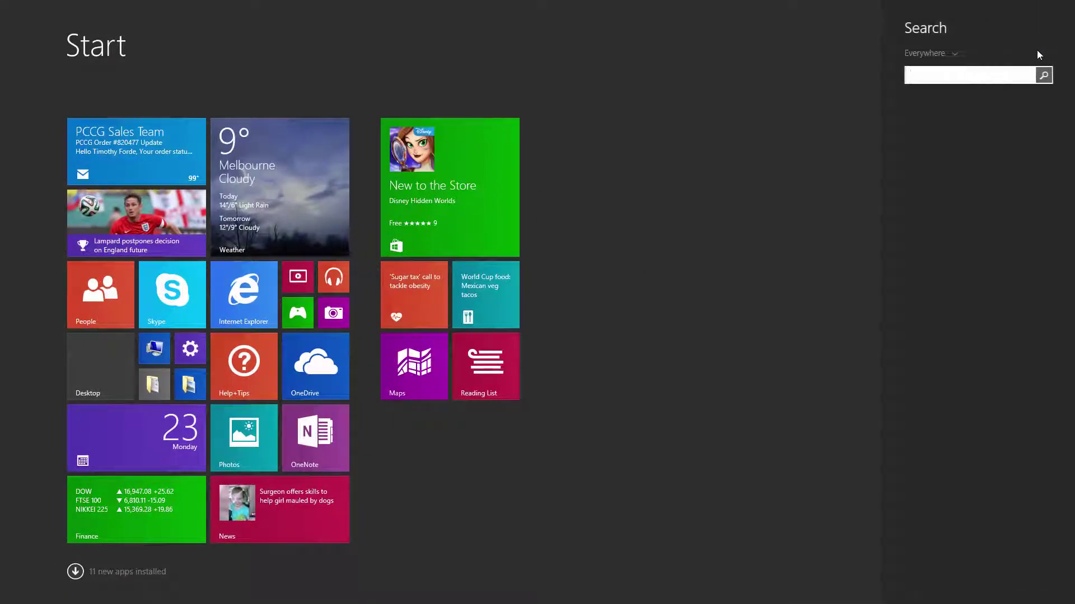
pyautogui.write('Sp')
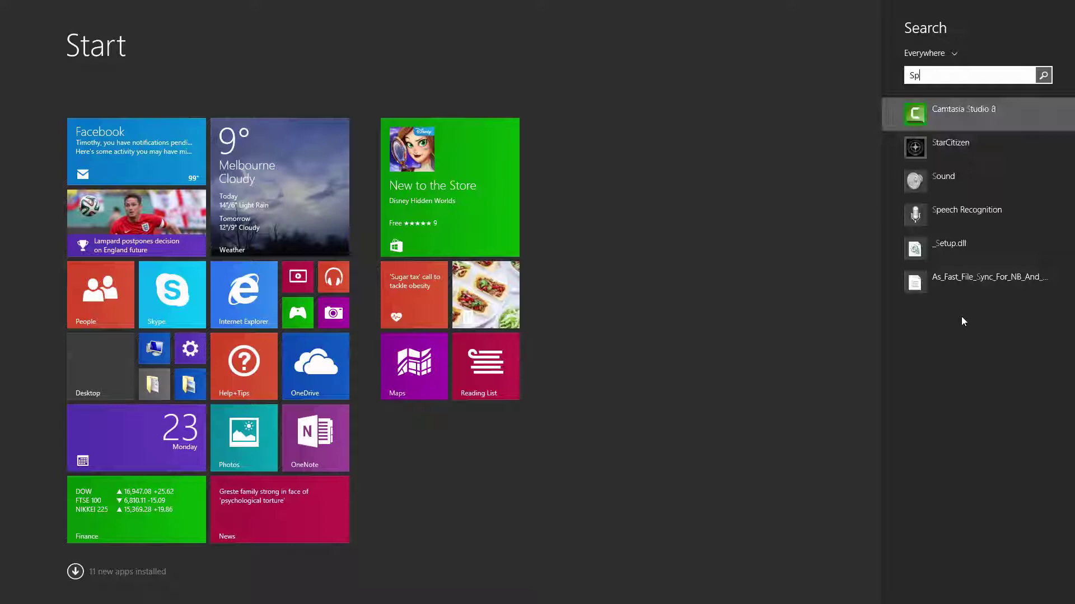
pyautogui.write('eech Recog')
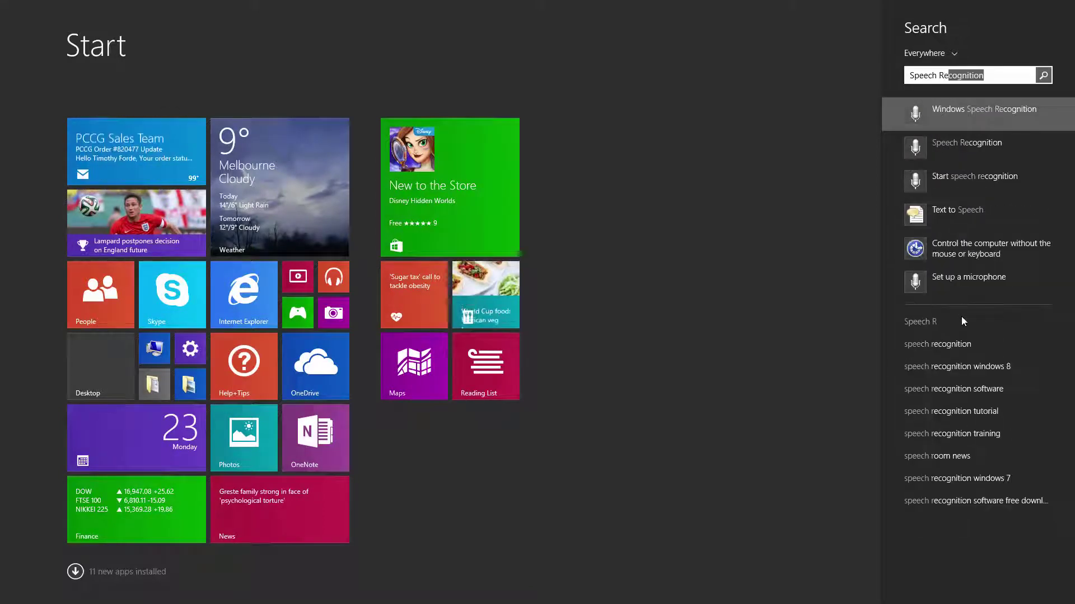
pyautogui.write('n')
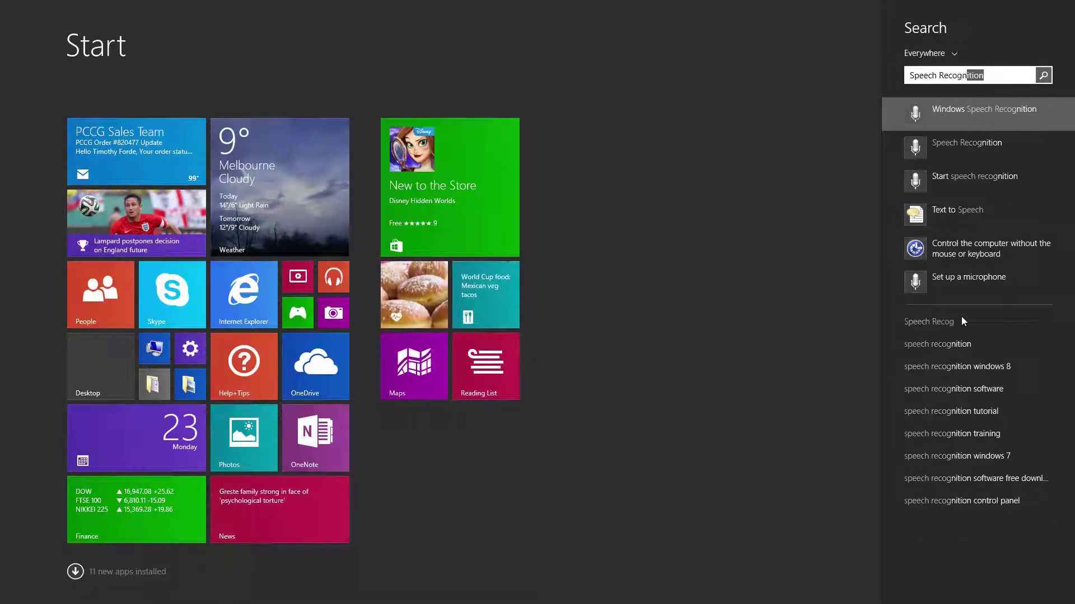
pyautogui.write('ition')
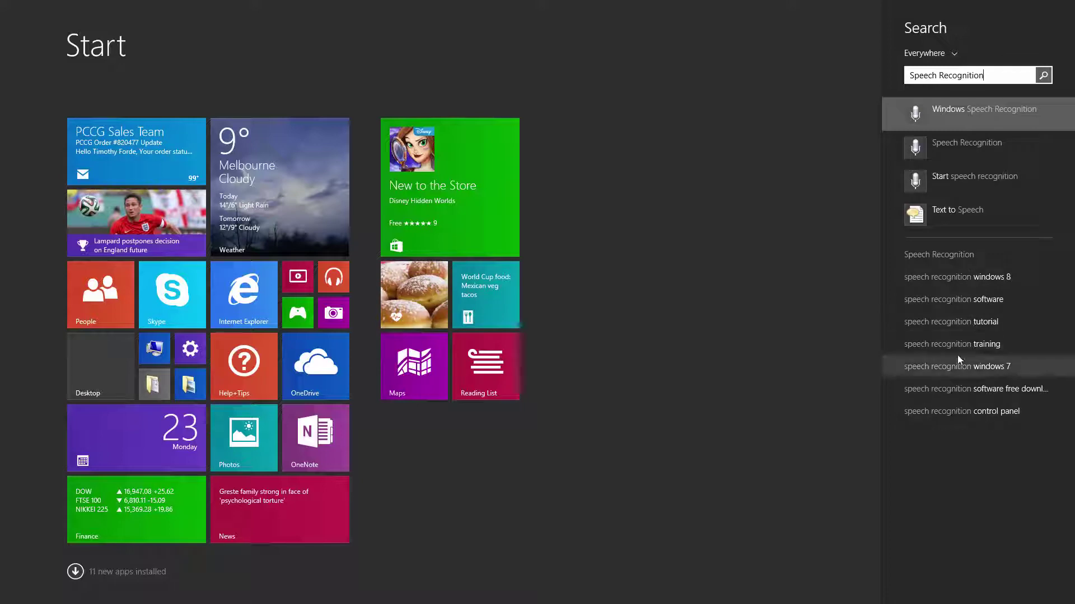
pyautogui.click(950, 144)
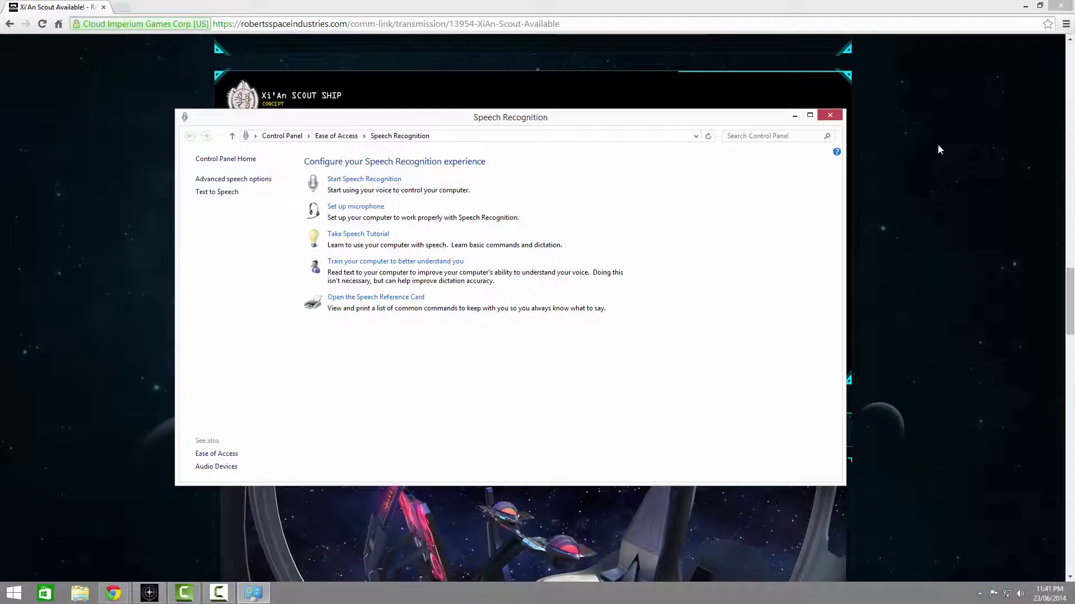
pyautogui.click(400, 263)
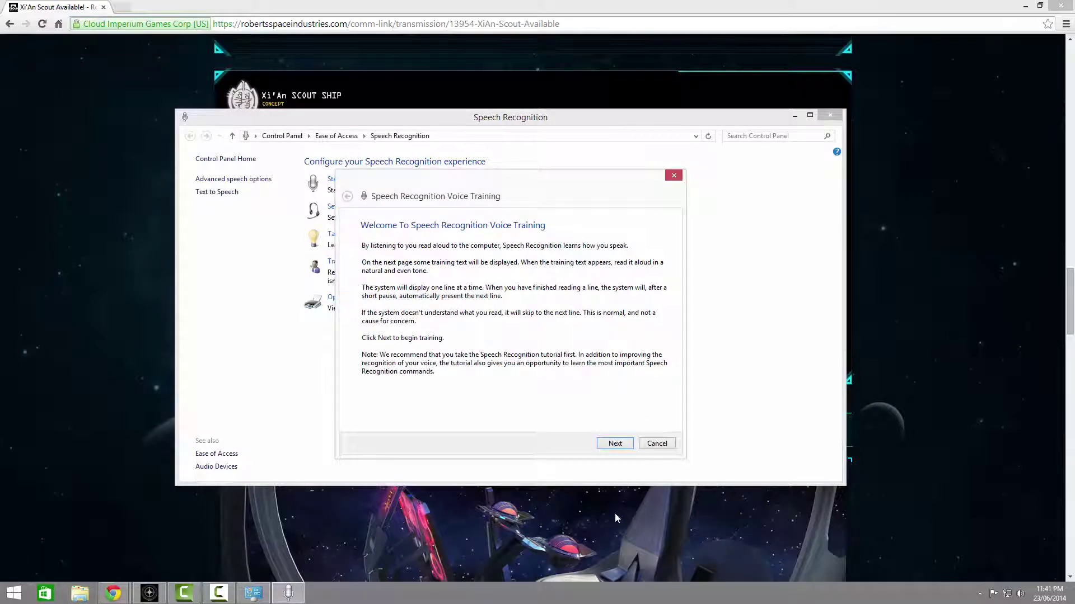
pyautogui.click(615, 444)
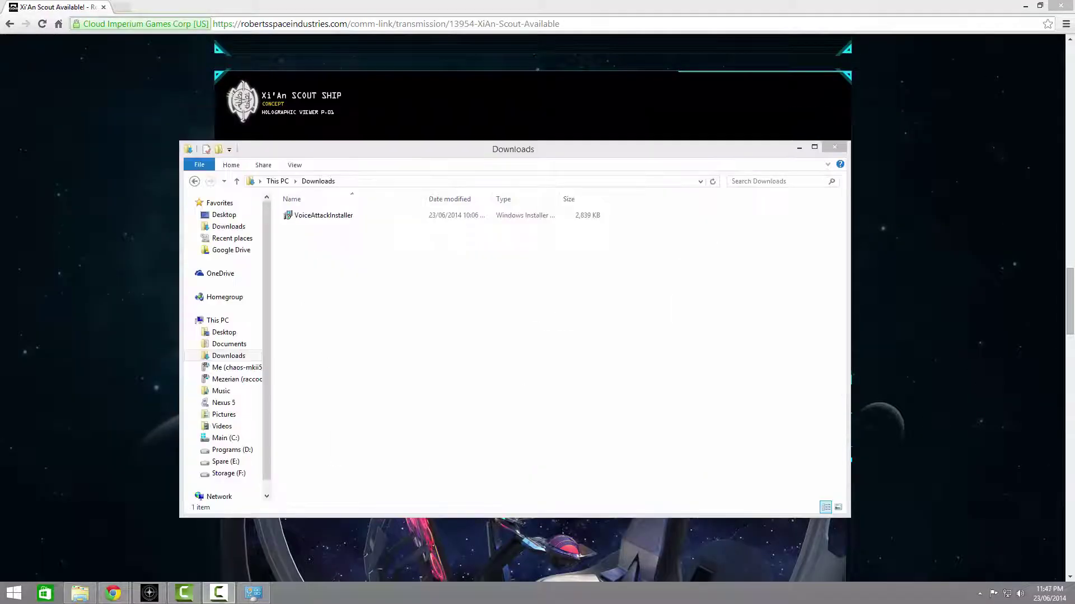
# Step: Install VoiceAttack from VoiceAttackInstaller, accepting the license terms and default destination folder, and turn off launching the program at the end
pyautogui.click(312, 218)
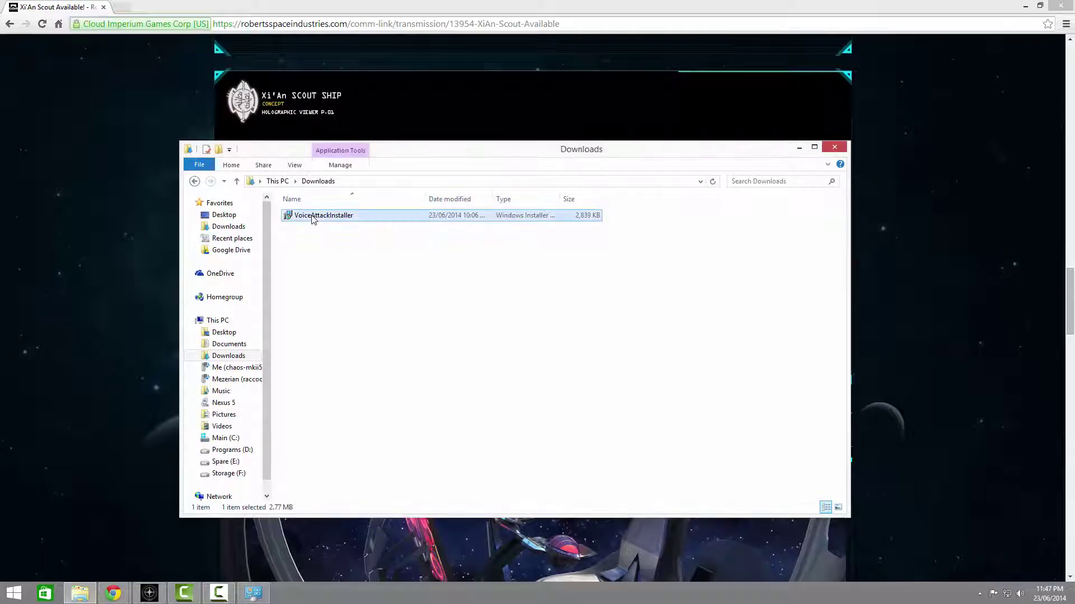
pyautogui.doubleClick(311, 219)
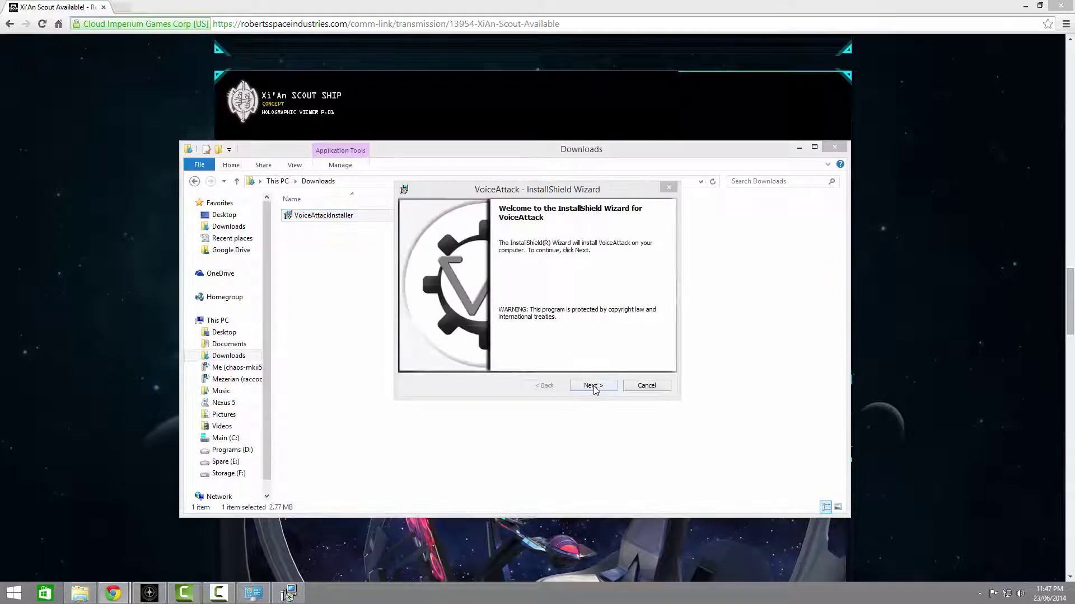
pyautogui.click(593, 386)
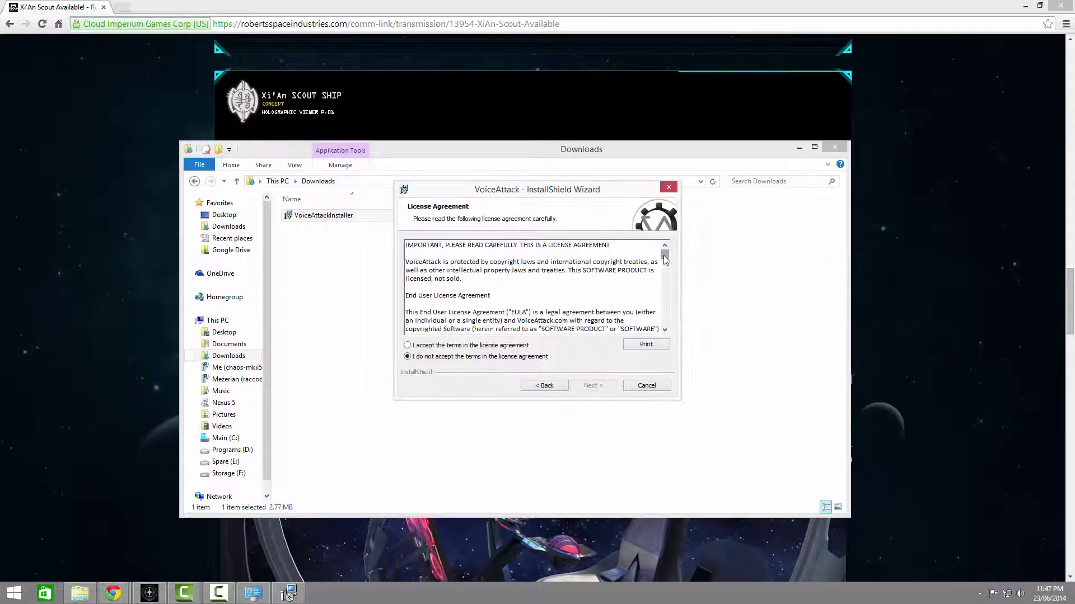
pyautogui.moveTo(664, 259); pyautogui.dragTo(666, 331)
pyautogui.click(406, 345)
pyautogui.click(594, 386)
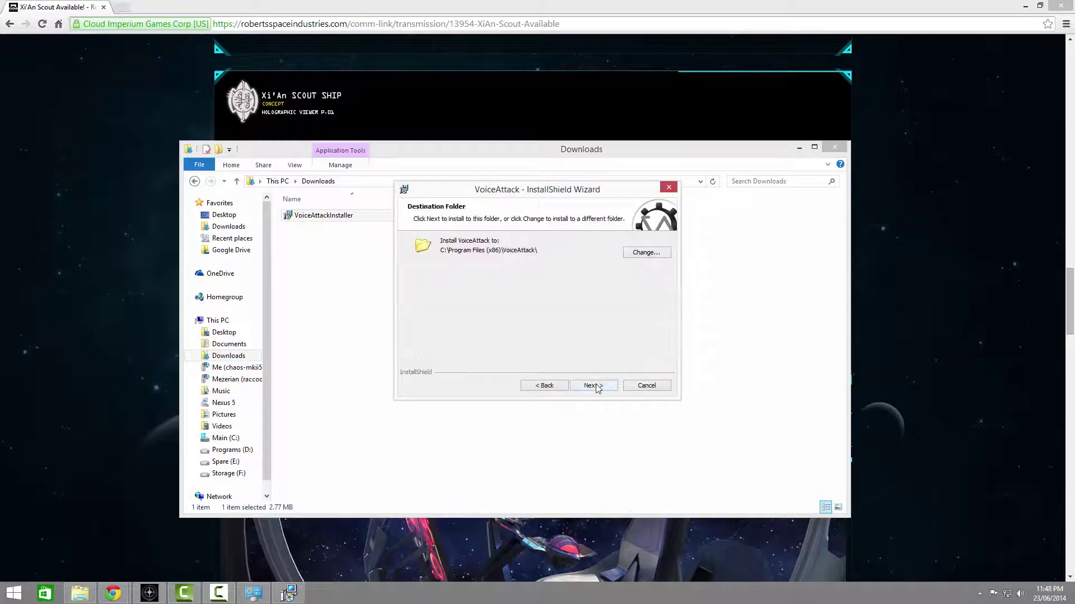
pyautogui.click(594, 386)
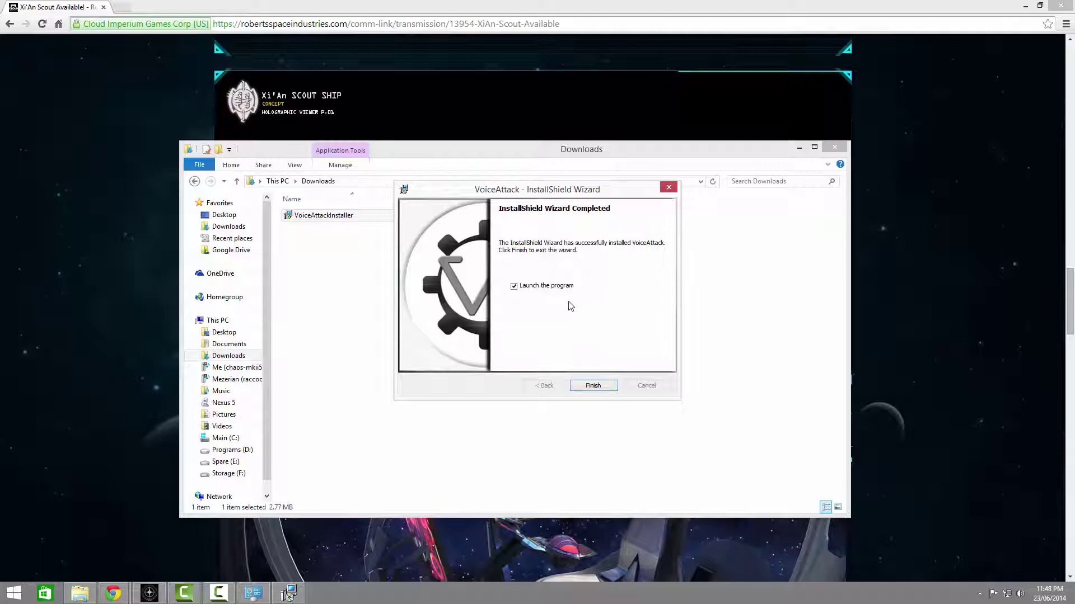
pyautogui.click(513, 286)
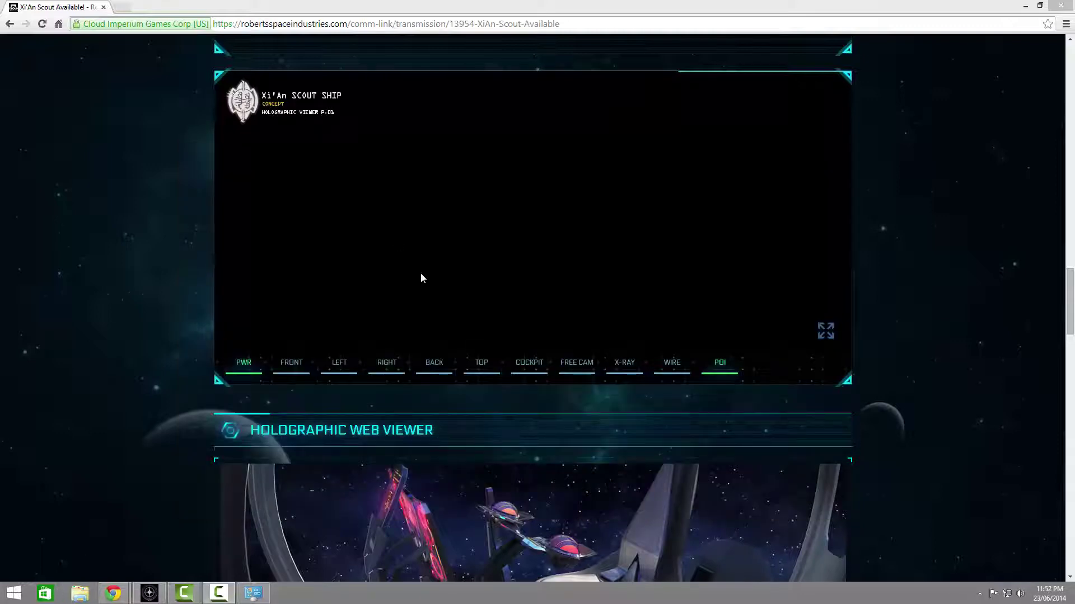
# Step: Search Windows for VoiceAttack and run it as administrator
pyautogui.click(13, 593)
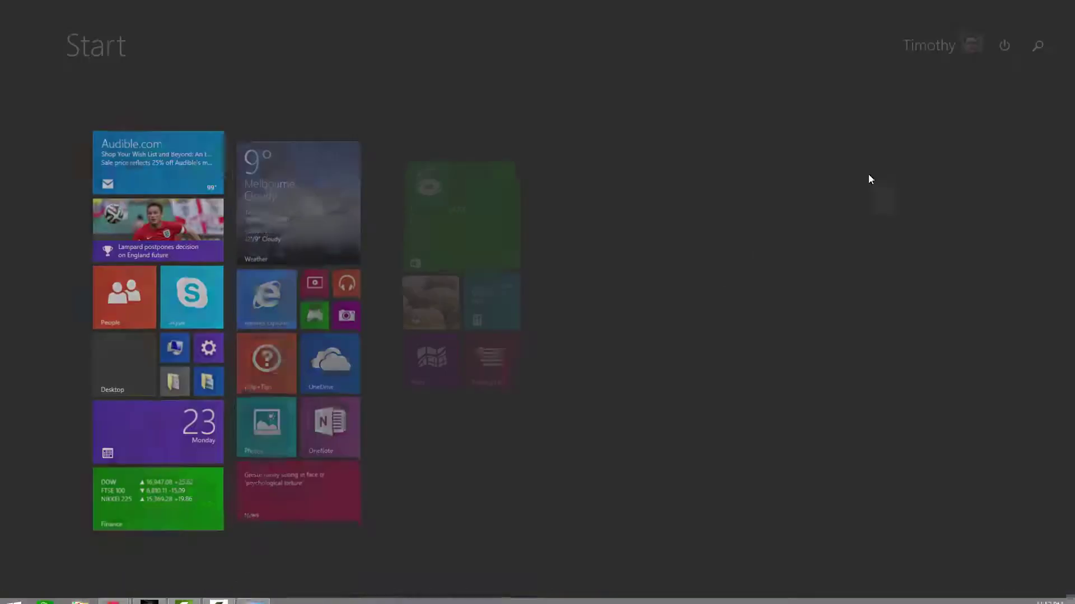
pyautogui.click(1034, 47)
pyautogui.write('Voi')
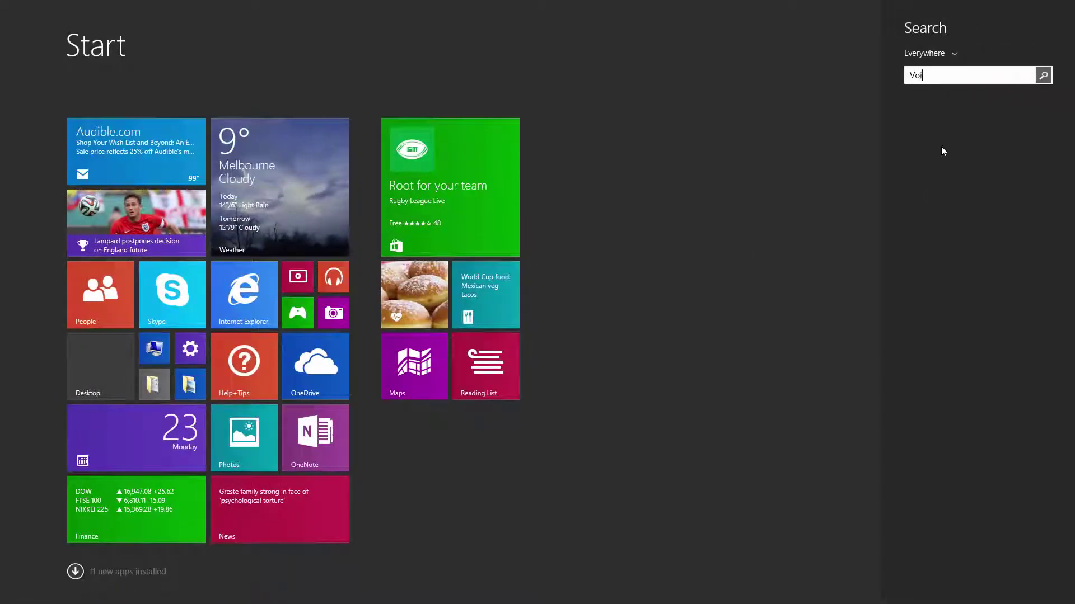
pyautogui.write('ceAttack')
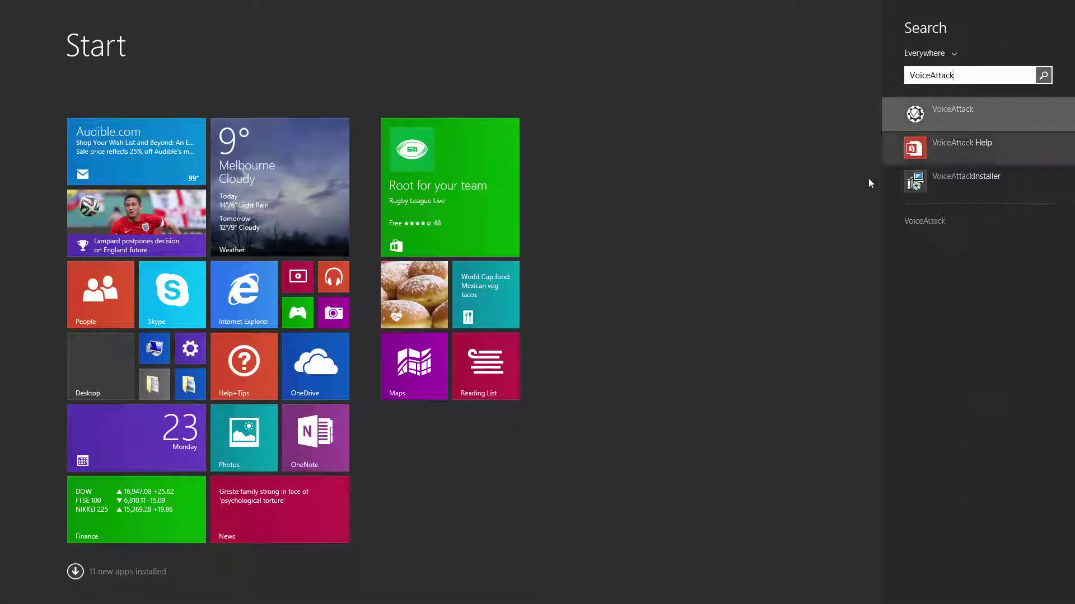
pyautogui.rightClick(934, 119)
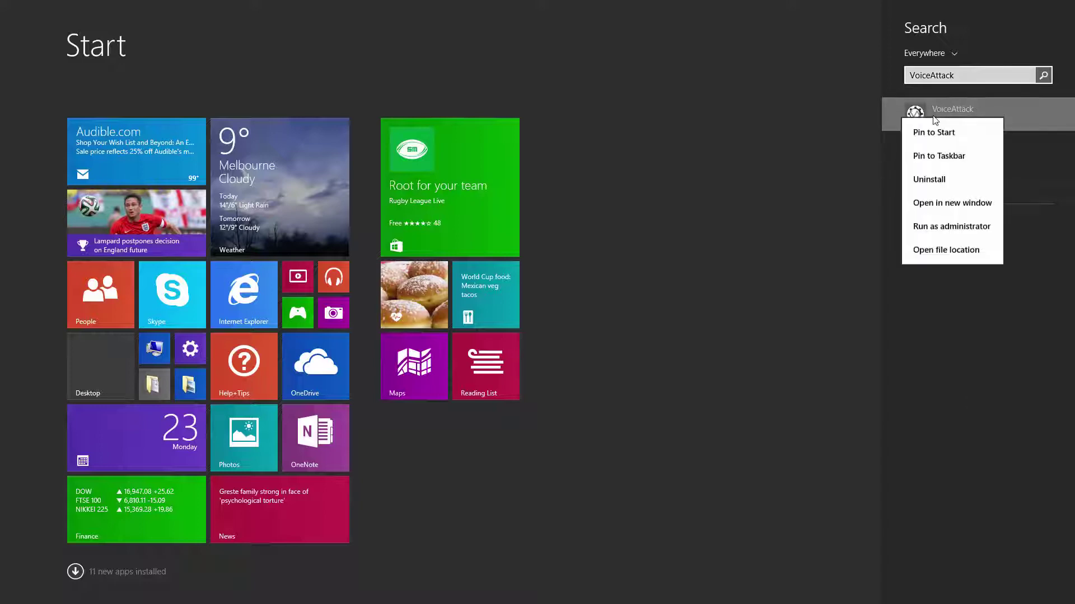
pyautogui.click(951, 228)
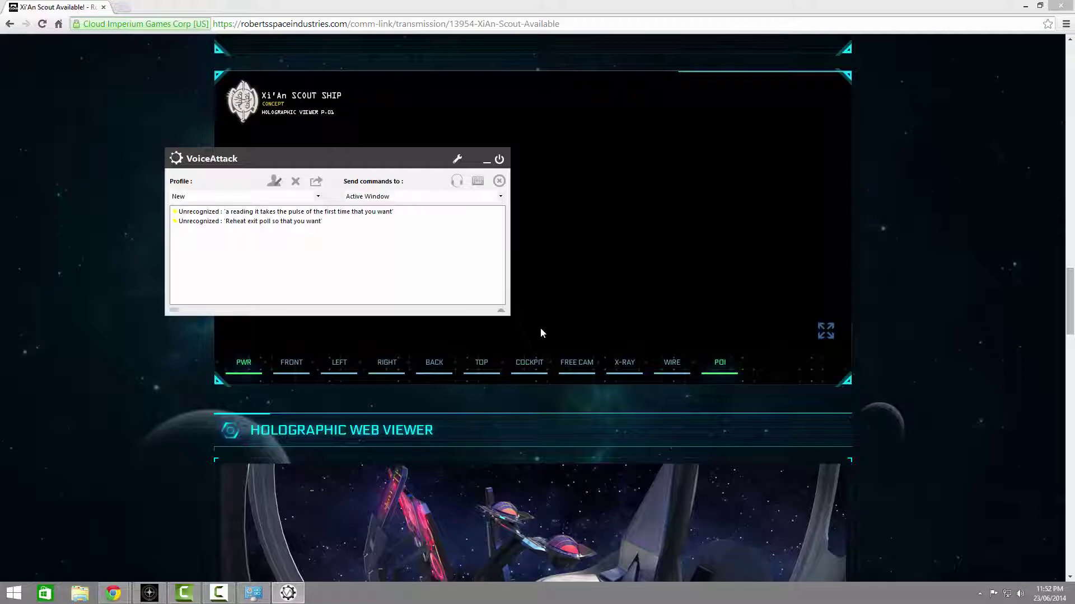
# Step: Look at the profile export options and the profile list without exporting, and close VoiceAttack
pyautogui.click(315, 182)
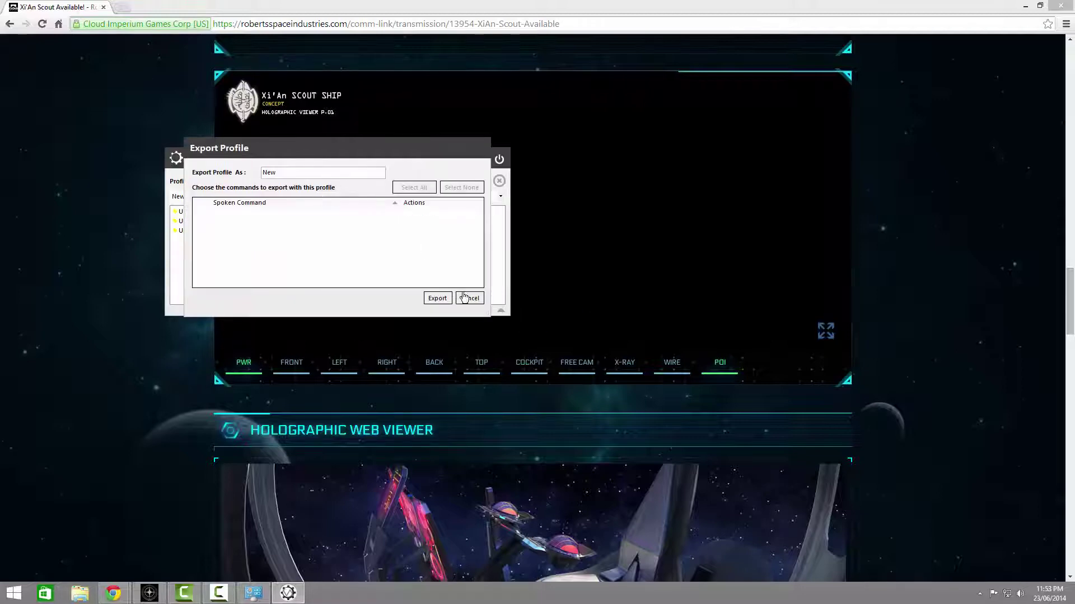
pyautogui.click(469, 298)
pyautogui.click(318, 196)
pyautogui.click(318, 197)
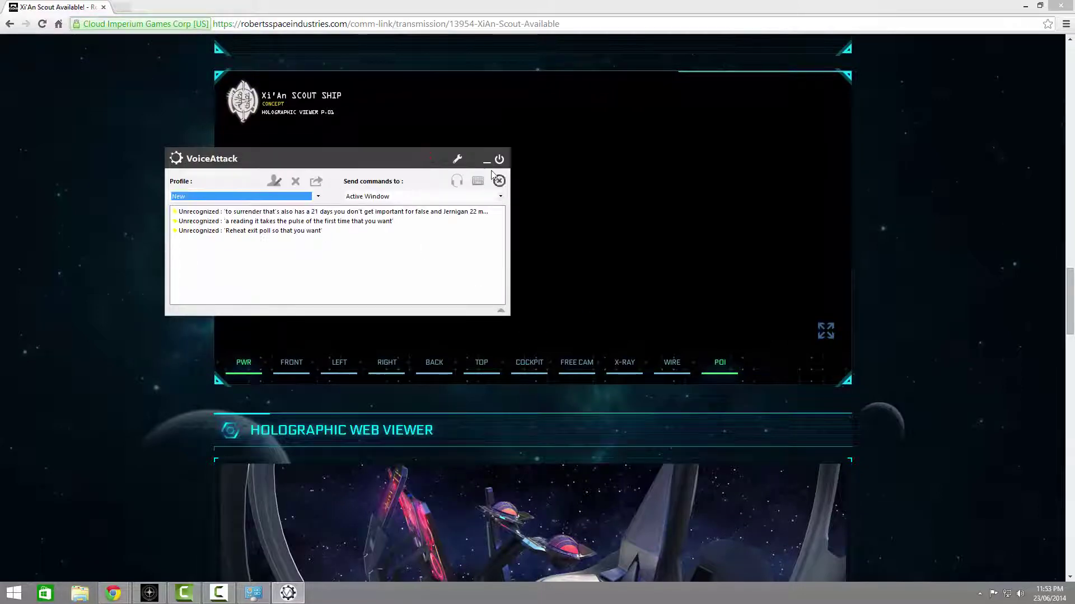
pyautogui.click(499, 160)
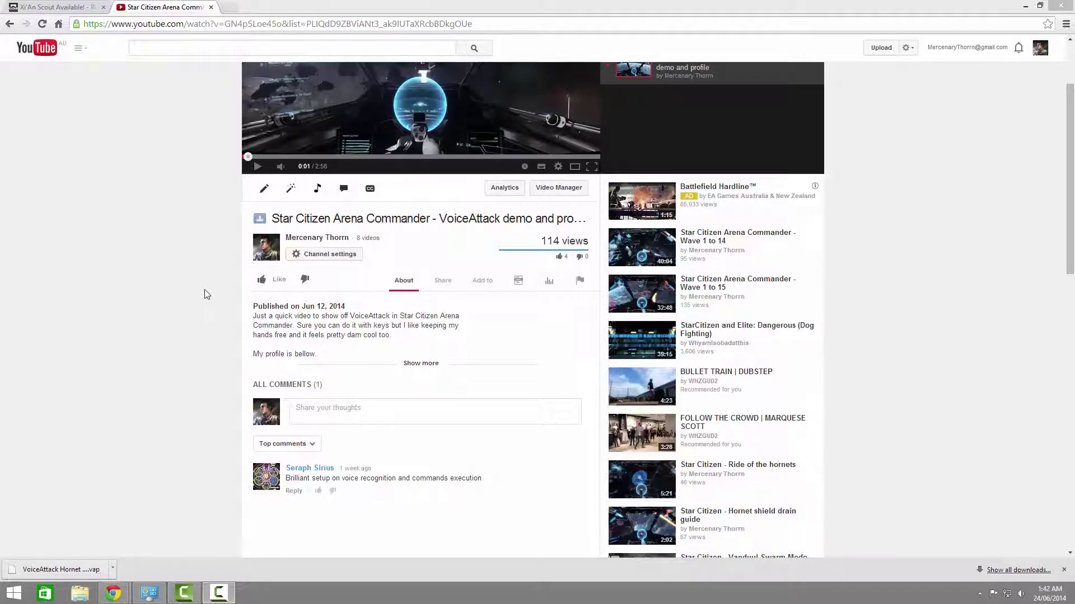
# Step: Open the shared Star Citizen folder linked in the video's full description and download VoiceAttack Hornet Profile V1.0.vap
pyautogui.click(421, 364)
pyautogui.rightClick(328, 369)
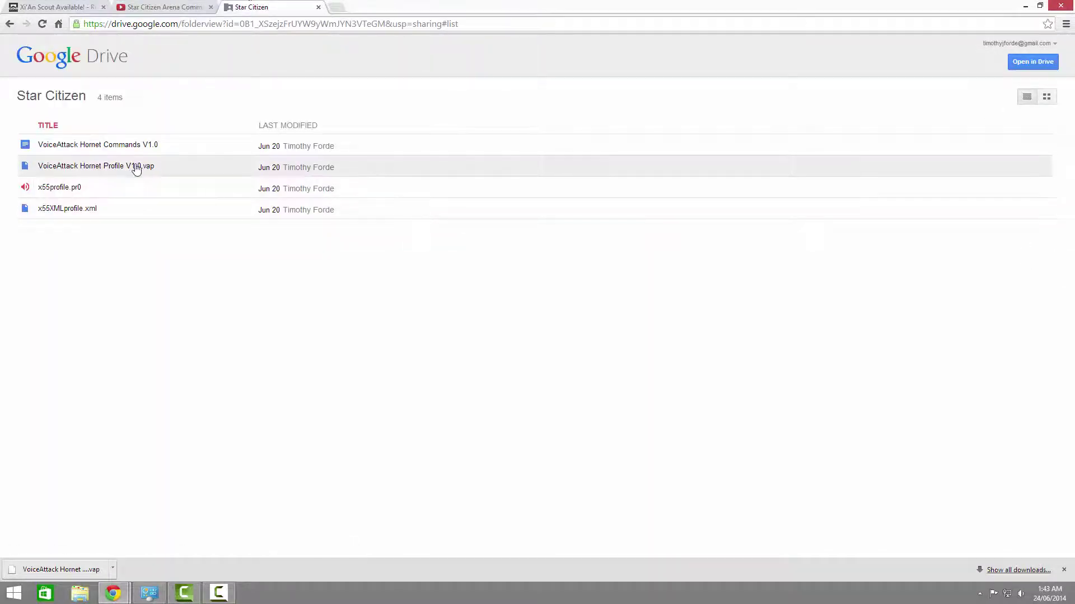
pyautogui.click(123, 166)
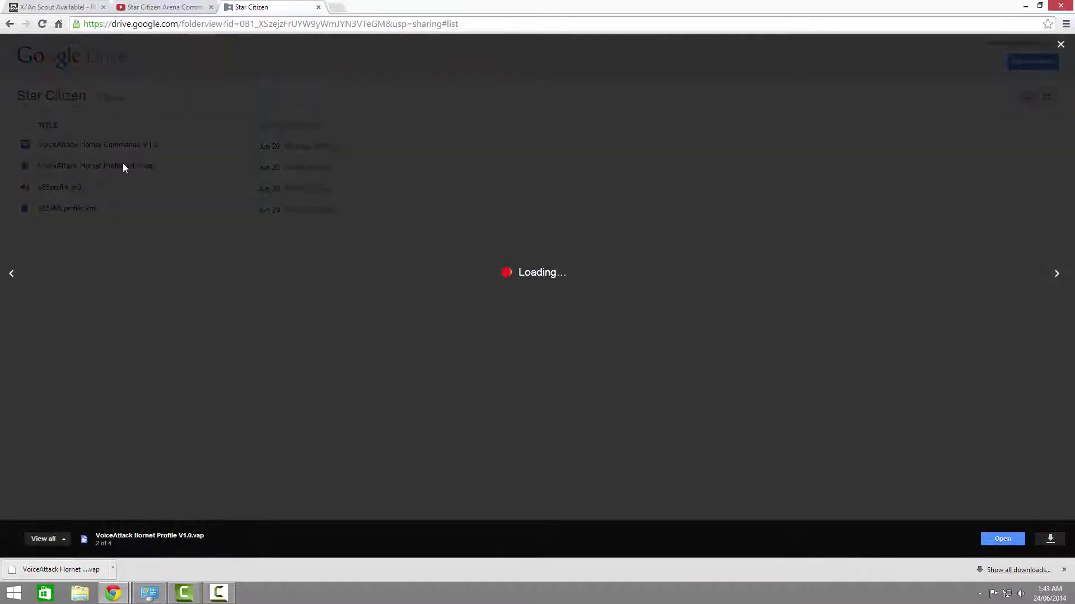
pyautogui.click(1050, 538)
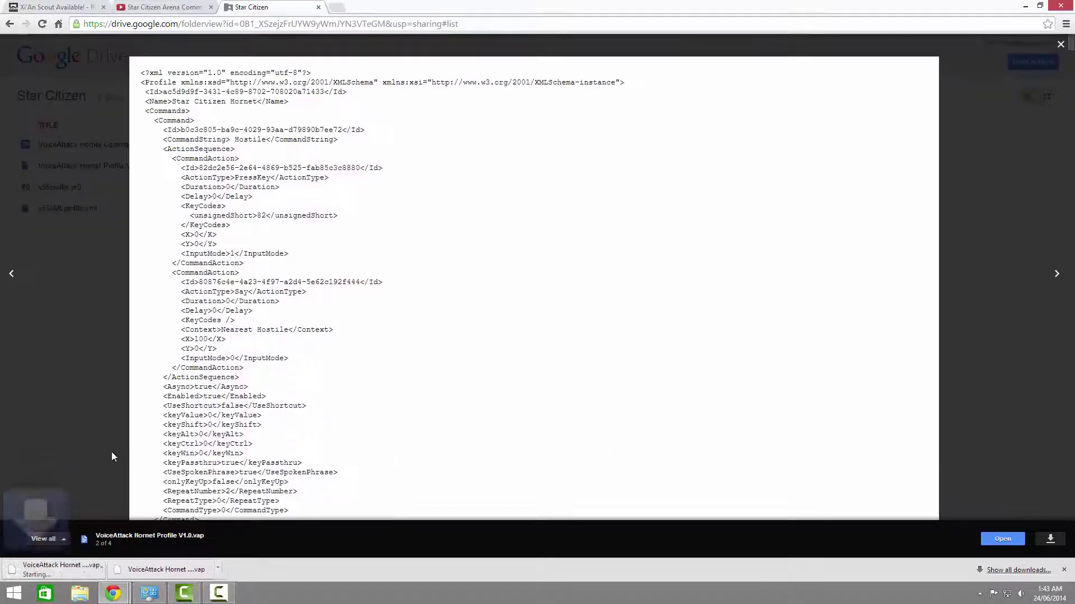
pyautogui.click(1012, 186)
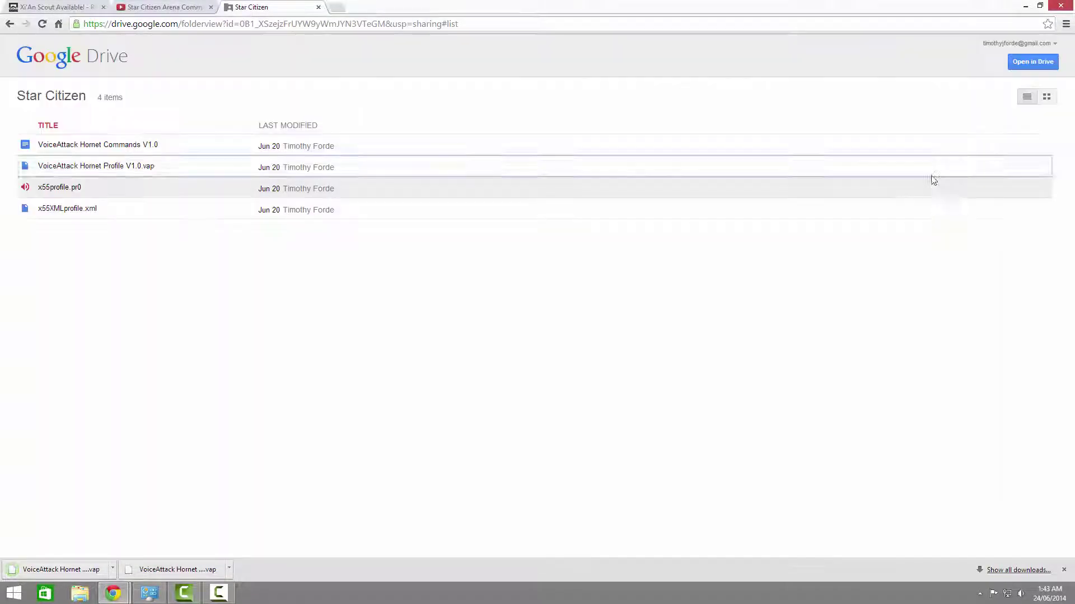
# Step: Preview the VoiceAttack Hornet Commands V1.0 document and look through its voice command reference
pyautogui.click(94, 147)
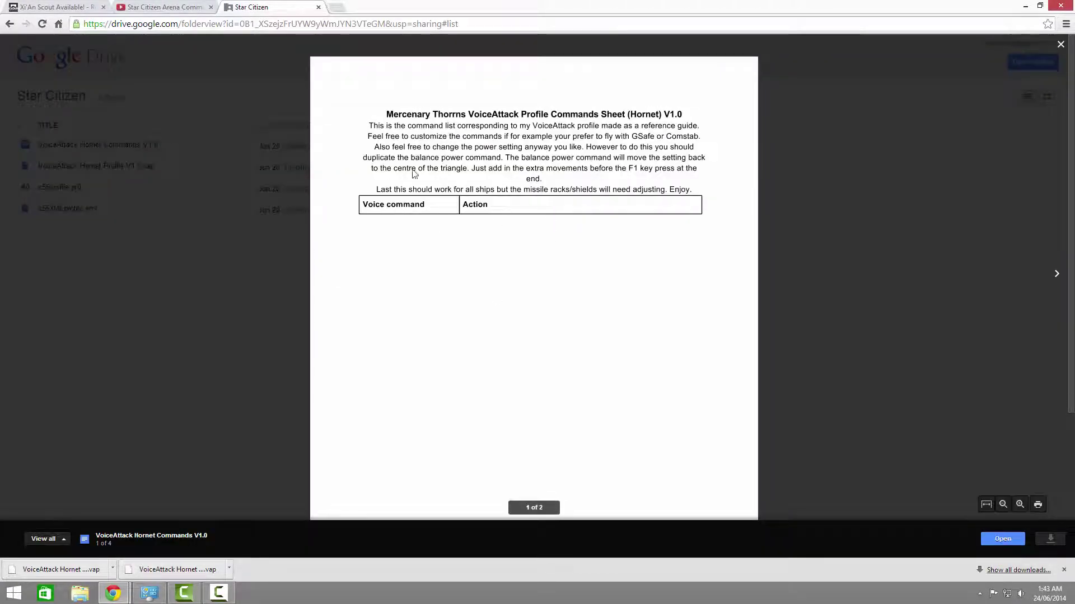
pyautogui.scroll(-2, 560, 271)
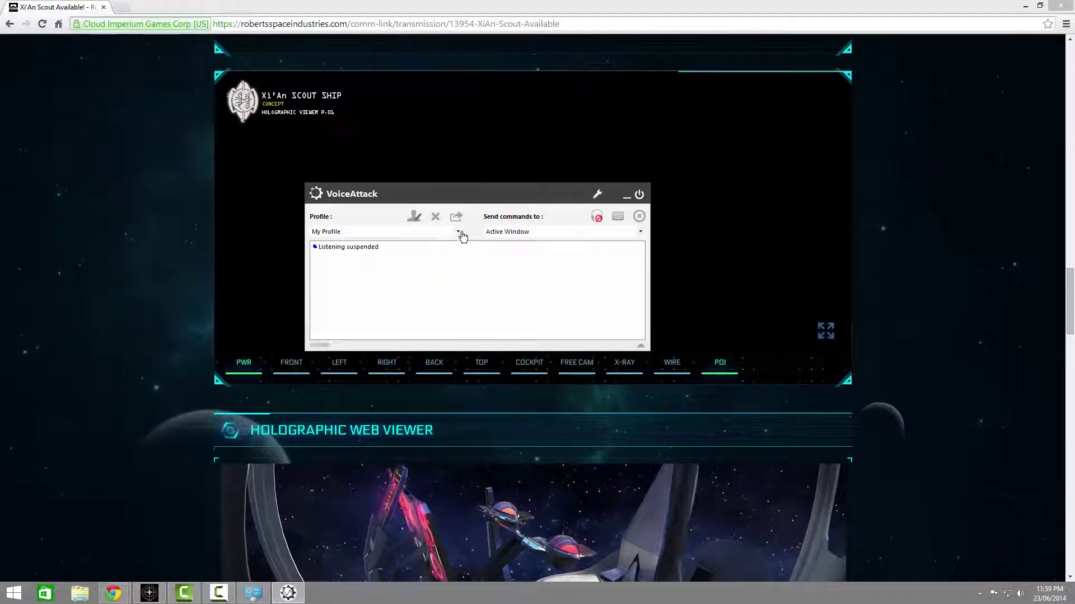
# Step: Import VoiceAttack Hornet Profile V1.0.vap from the Storage (F:) drive into VoiceAttack
pyautogui.click(461, 235)
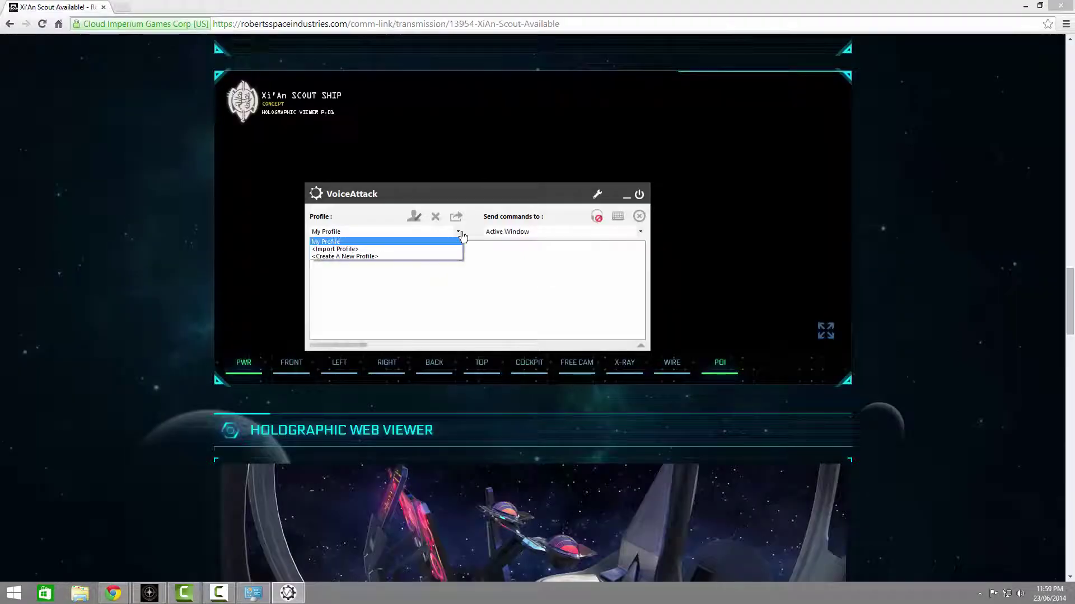
pyautogui.click(401, 249)
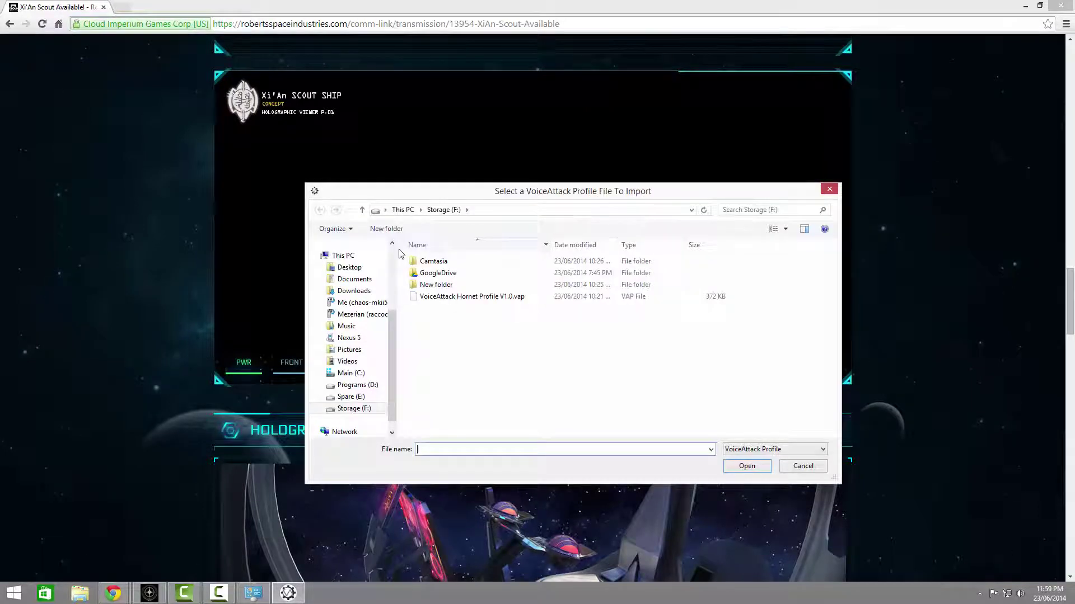
pyautogui.doubleClick(454, 297)
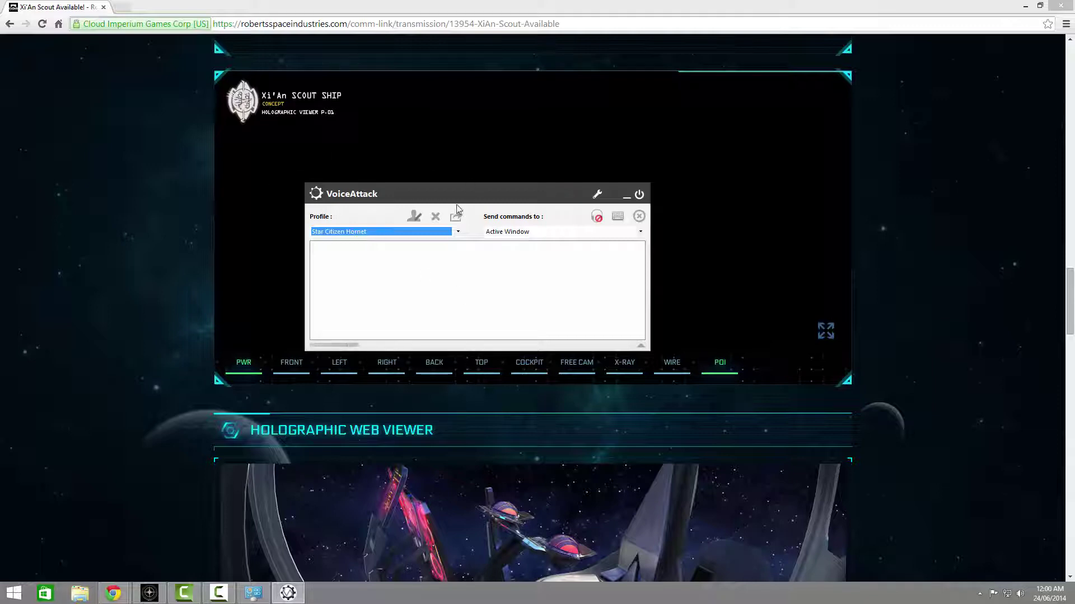
# Step: Create a new profile named Test Profile and make it the active profile
pyautogui.click(458, 231)
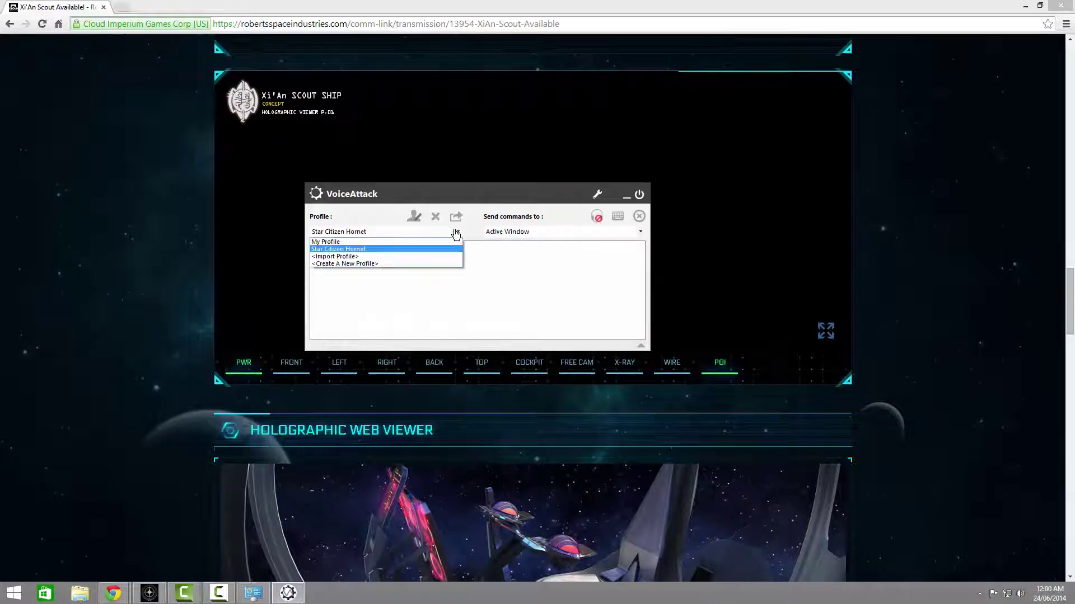
pyautogui.click(403, 264)
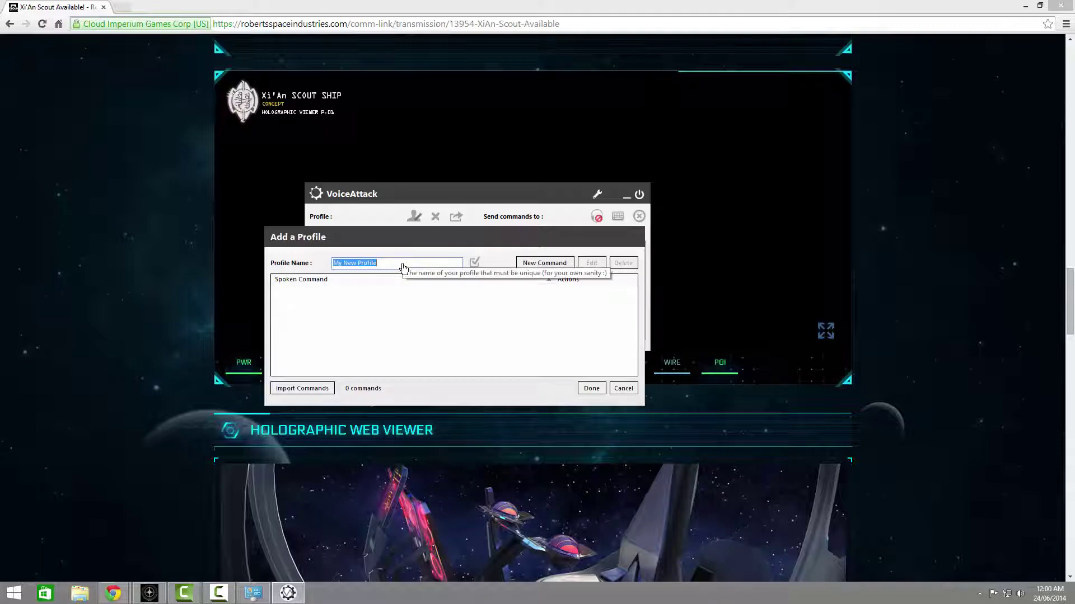
pyautogui.write('Test')
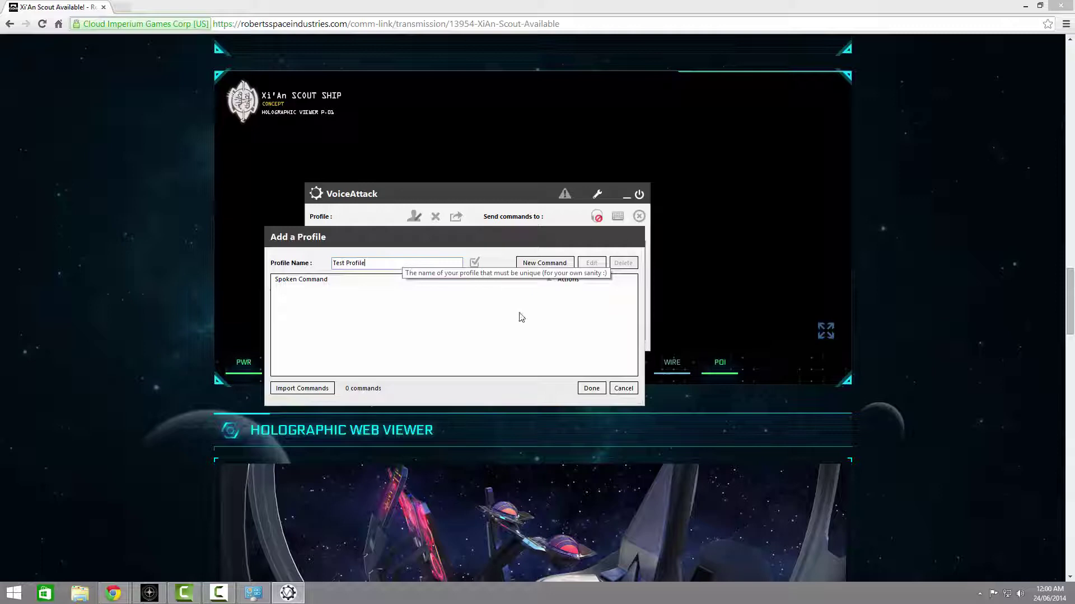
pyautogui.click(591, 388)
pyautogui.click(386, 232)
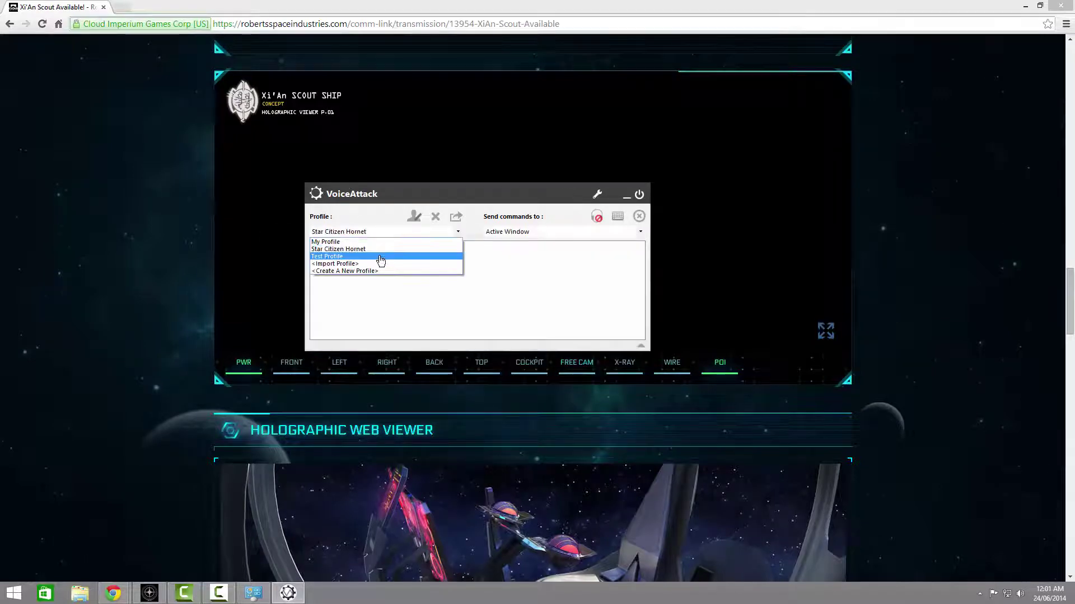
pyautogui.click(380, 257)
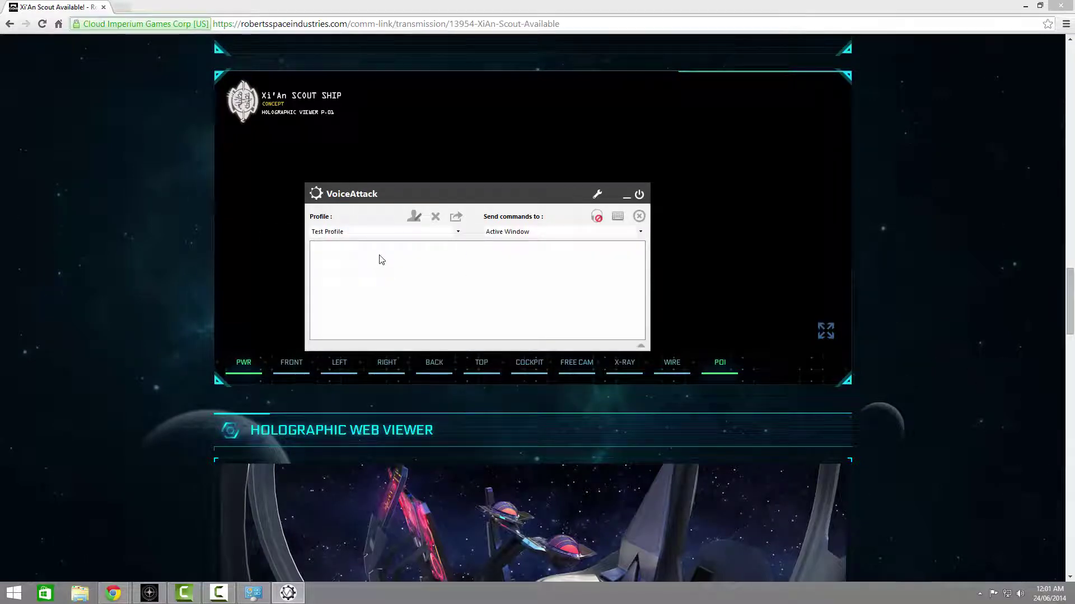
# Step: Start a new command in Test Profile that is executed by the spoken phrase "Hello computer"
pyautogui.click(415, 219)
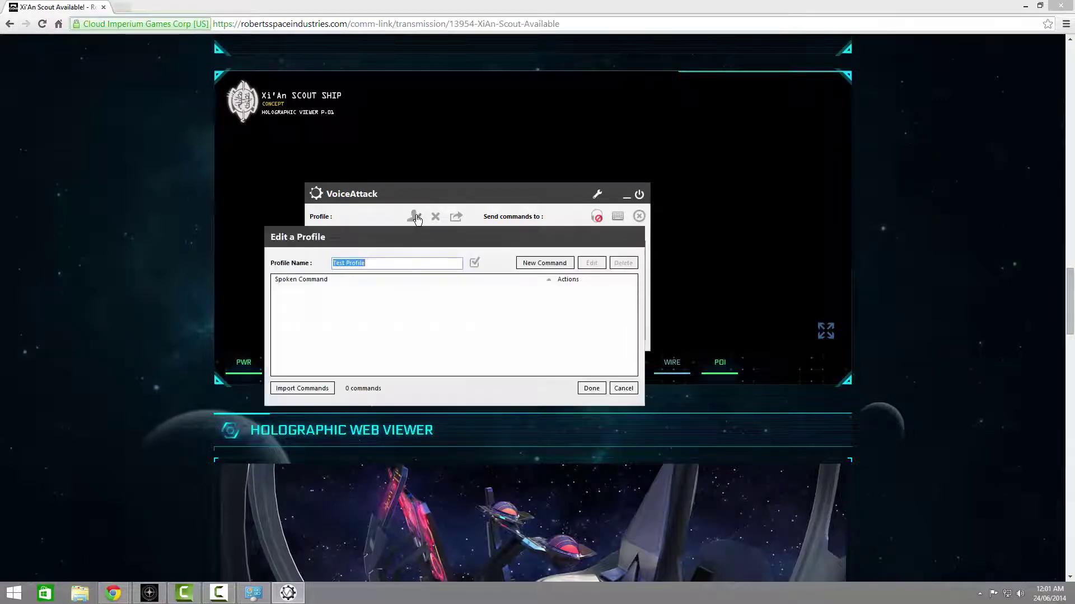
pyautogui.click(540, 264)
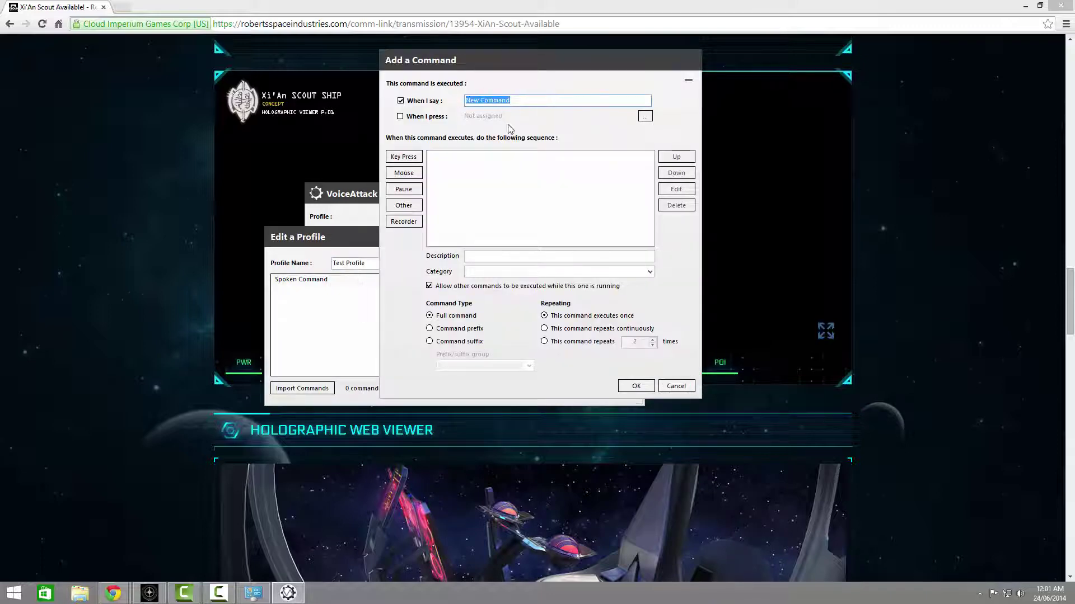
pyautogui.press('BackSpace')
pyautogui.write('Hel')
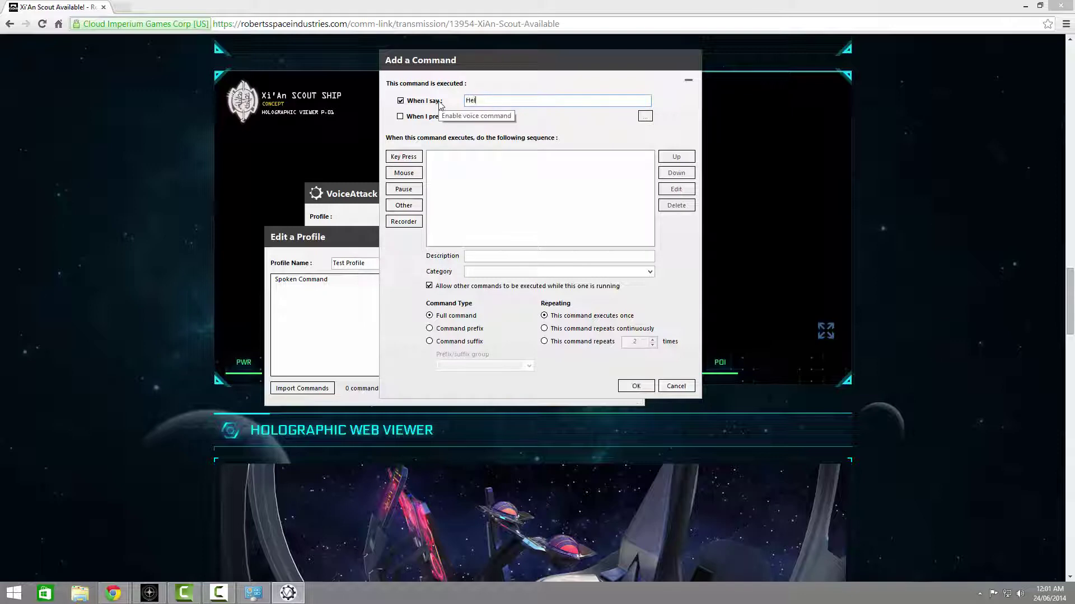
pyautogui.write('lo computer')
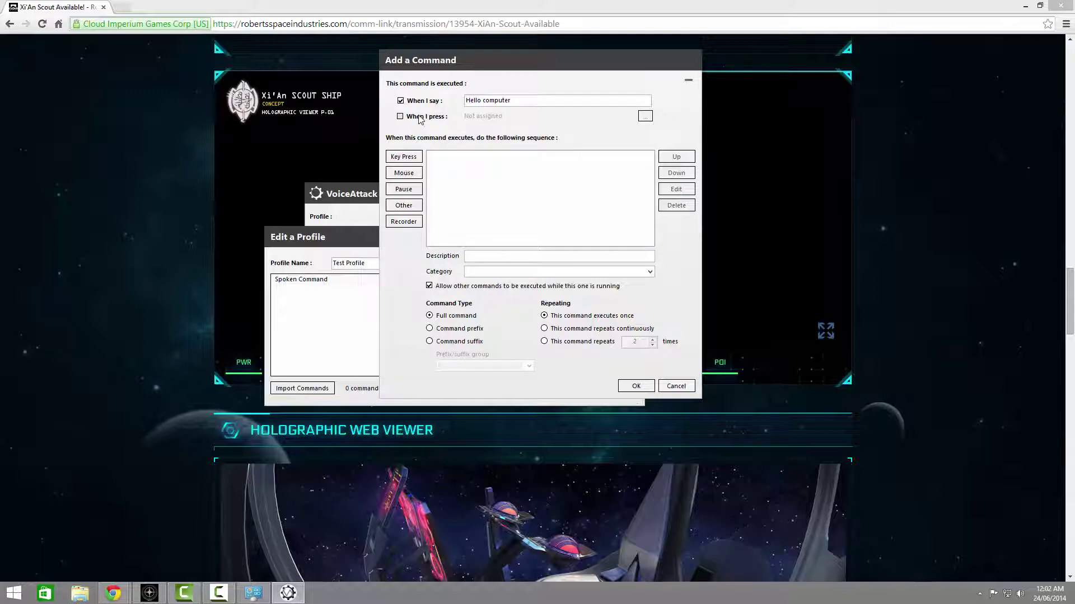
# Step: Enable a keyboard trigger for the Hello computer command and assign Left Ctrl+D to it
pyautogui.click(420, 117)
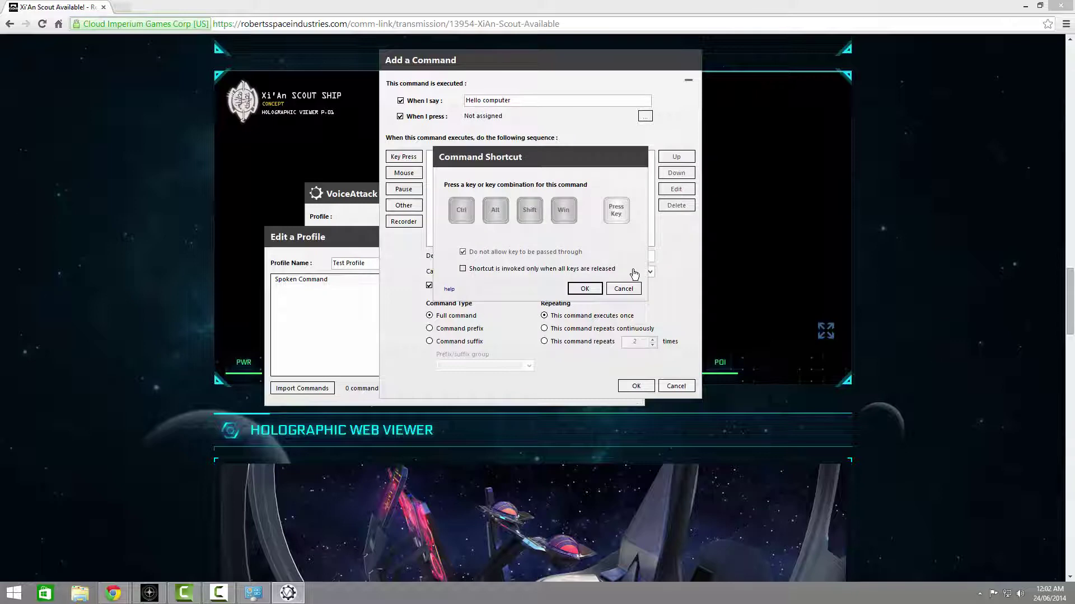
pyautogui.press('d')
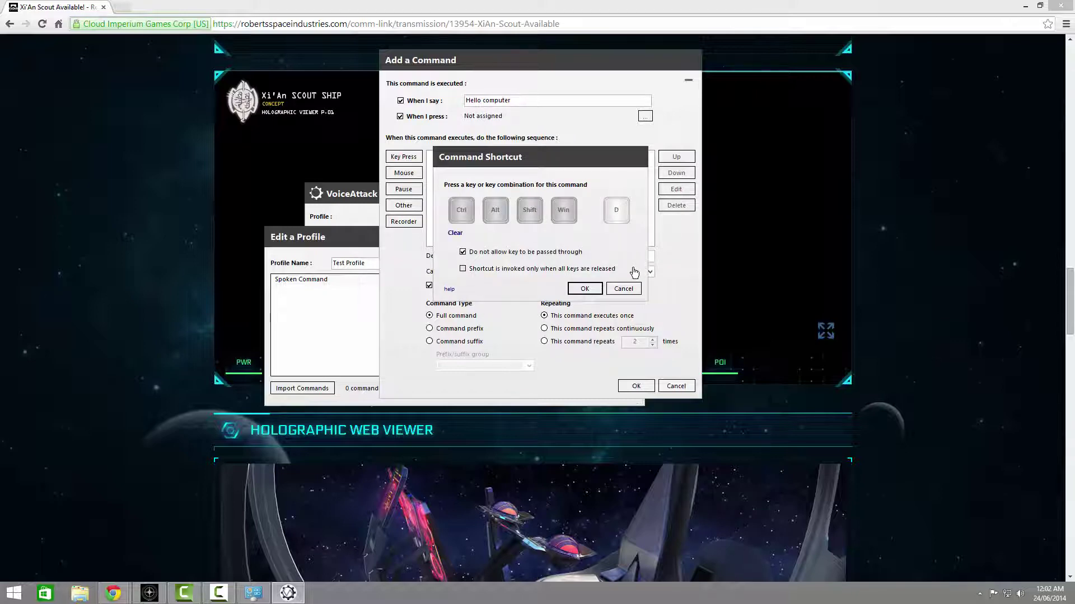
pyautogui.press('ctrl')
pyautogui.click(584, 288)
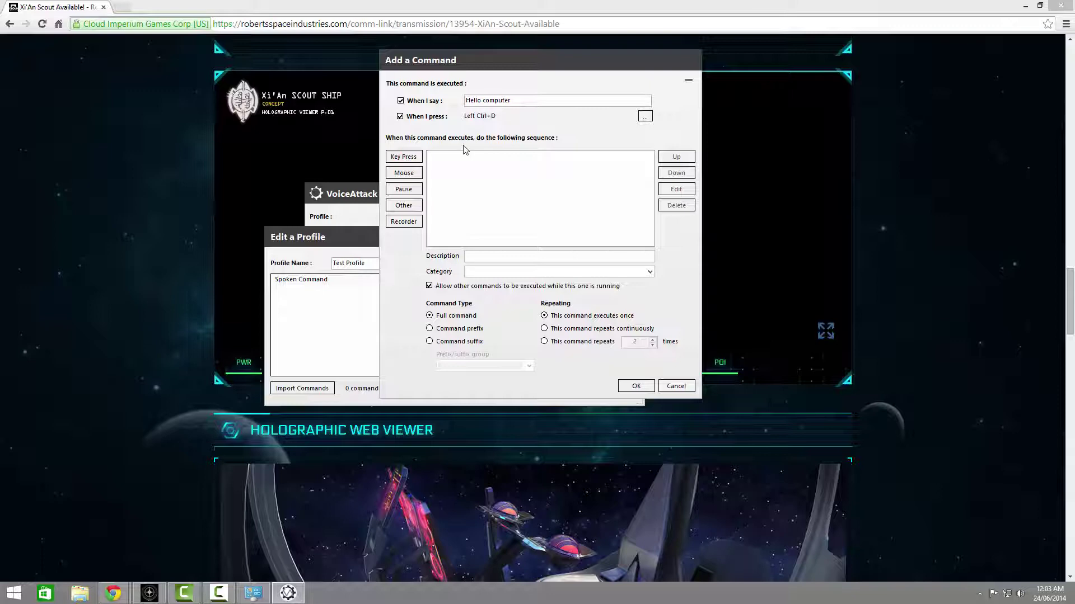
# Step: Dismiss the key press tips and add a Left Shift+B keypress held for 0.1 seconds with Windows Game (DirectX) input
pyautogui.click(403, 157)
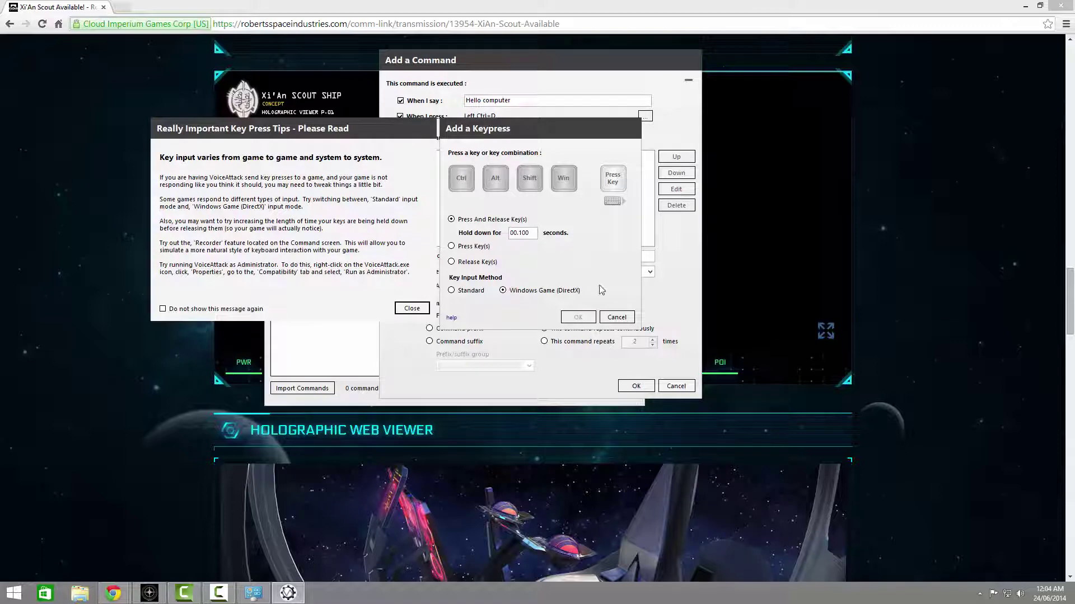
pyautogui.press('Return')
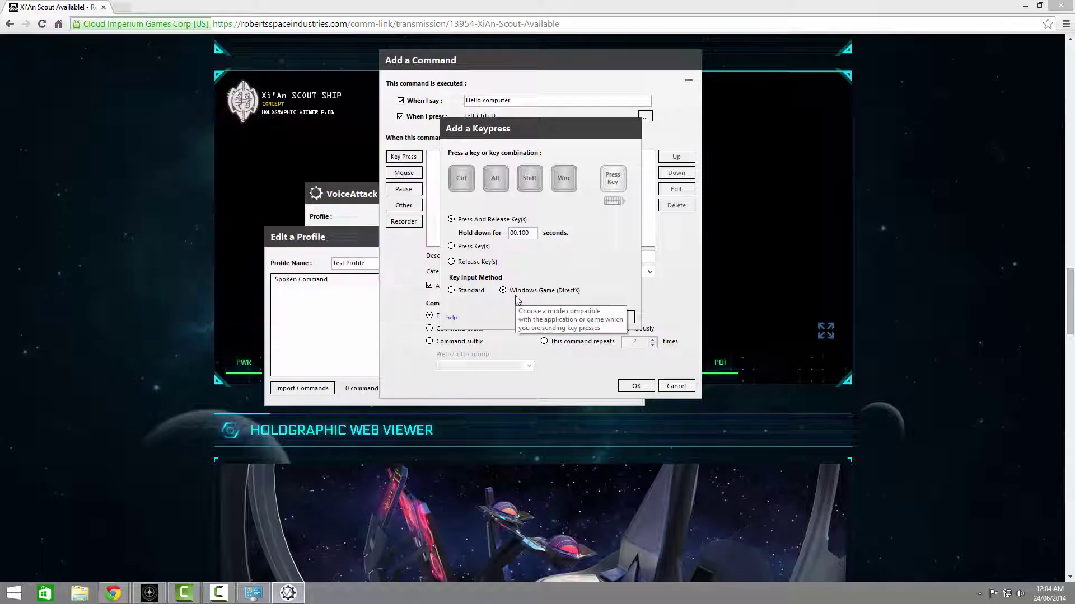
pyautogui.press('d')
pyautogui.press('shift')
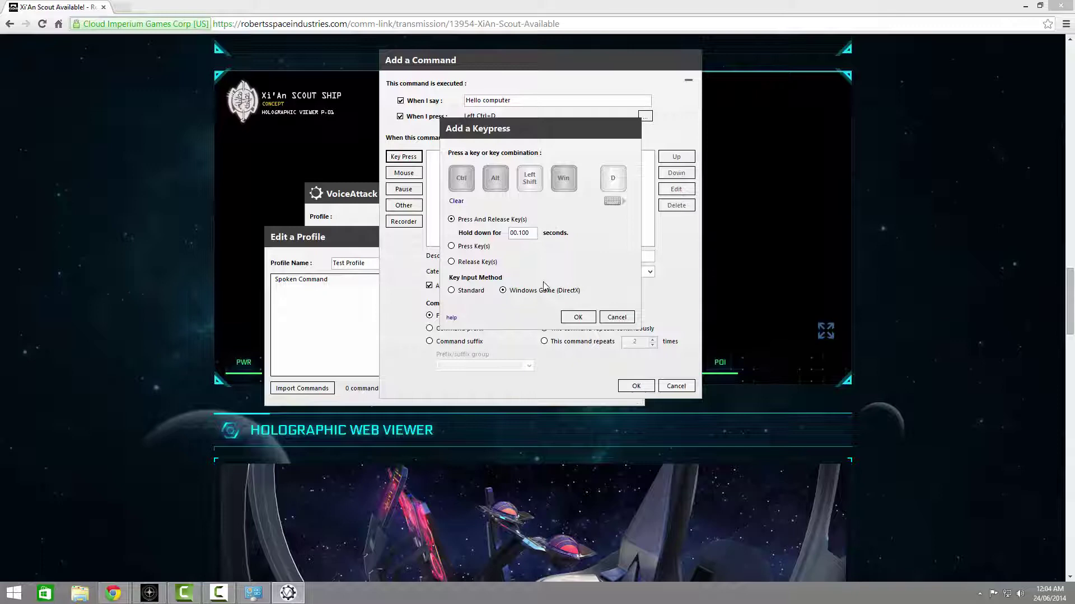
pyautogui.click(580, 318)
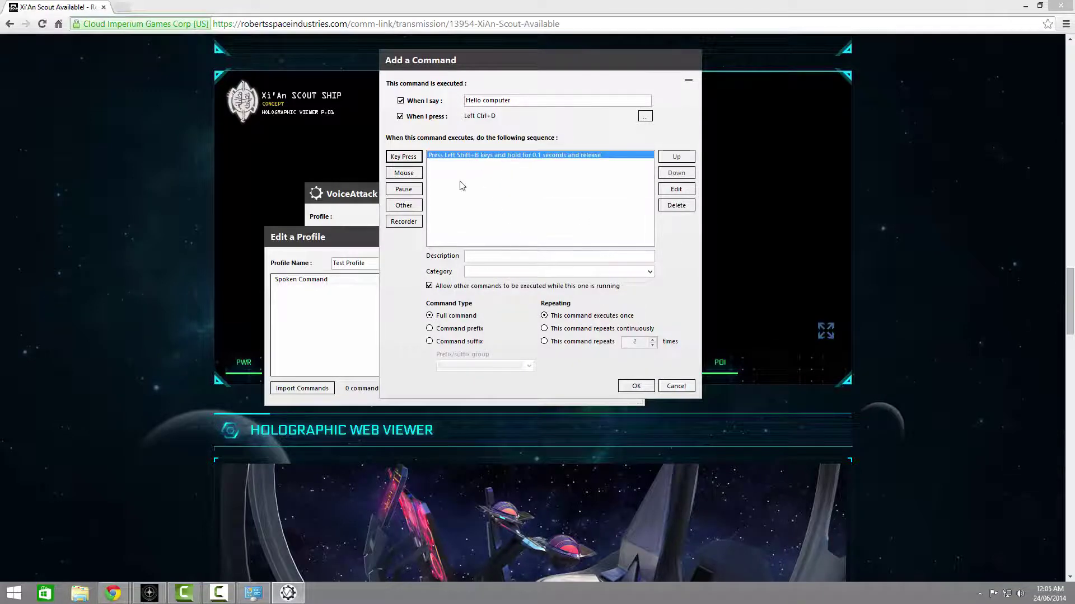
# Step: Add a 0.1-second pause after the keypress in the command sequence
pyautogui.click(418, 172)
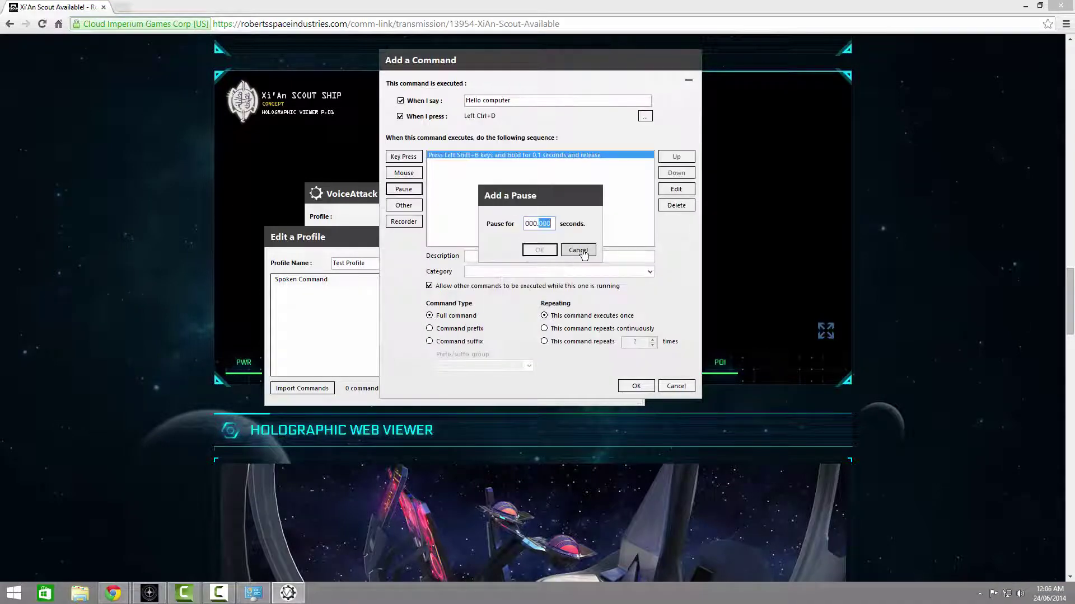
pyautogui.click(582, 251)
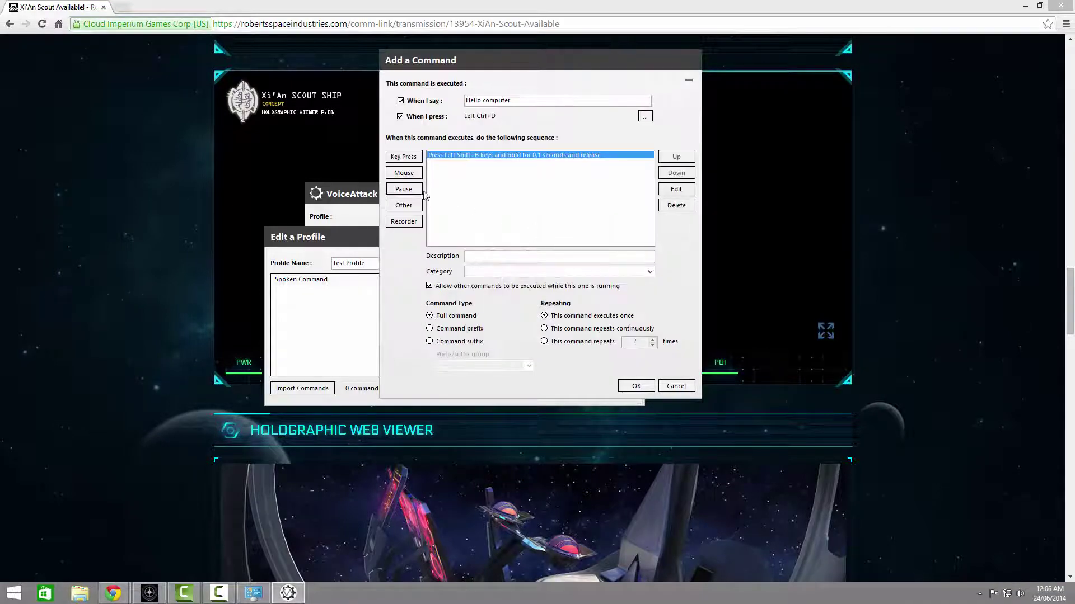
pyautogui.click(419, 191)
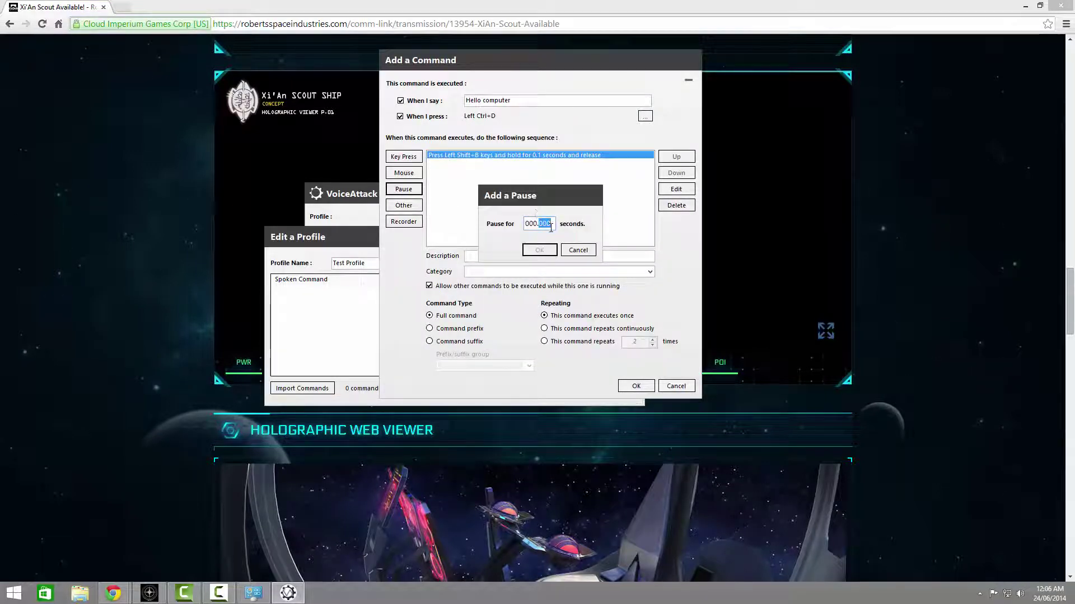
pyautogui.write('1')
pyautogui.click(539, 249)
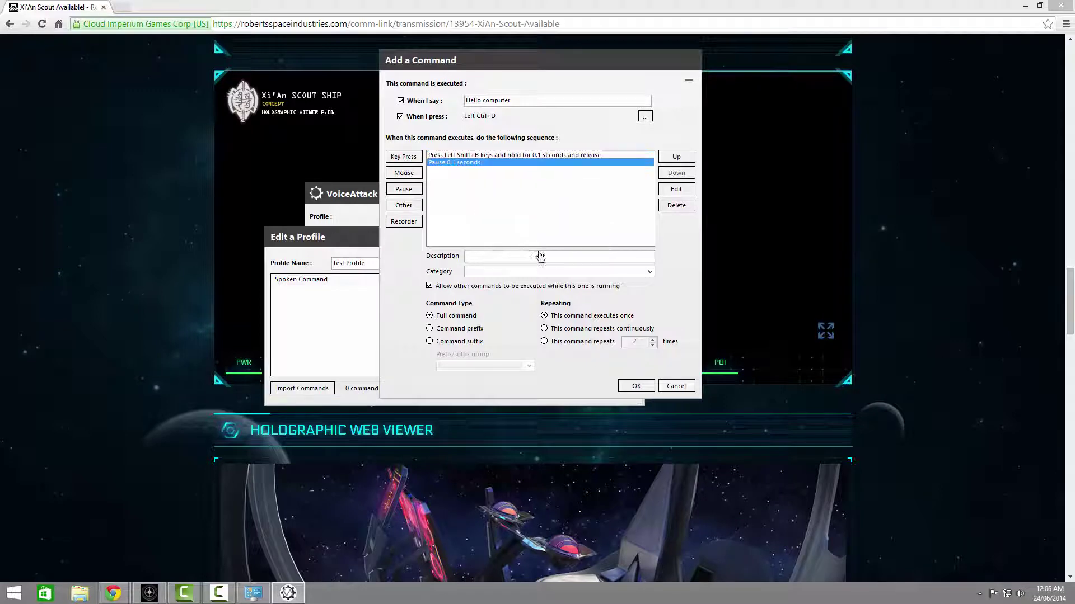
# Step: Record a series of key presses using Left Shift, D, F and S, and add it to the command sequence
pyautogui.click(413, 222)
pyautogui.click(444, 160)
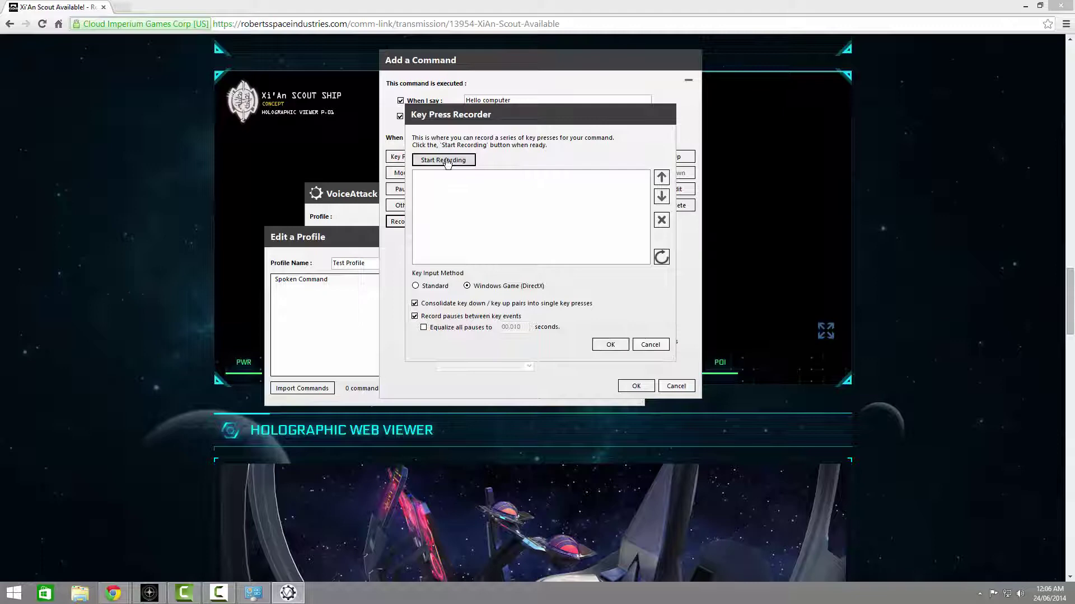
pyautogui.press('shift')
pyautogui.press('5')
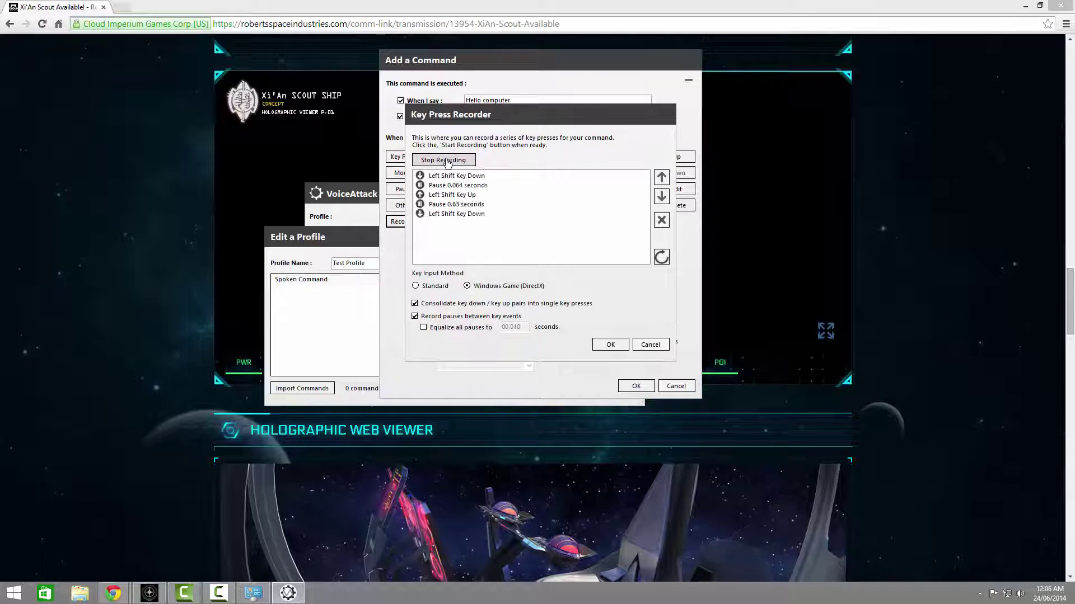
pyautogui.press('d')
pyautogui.press('f')
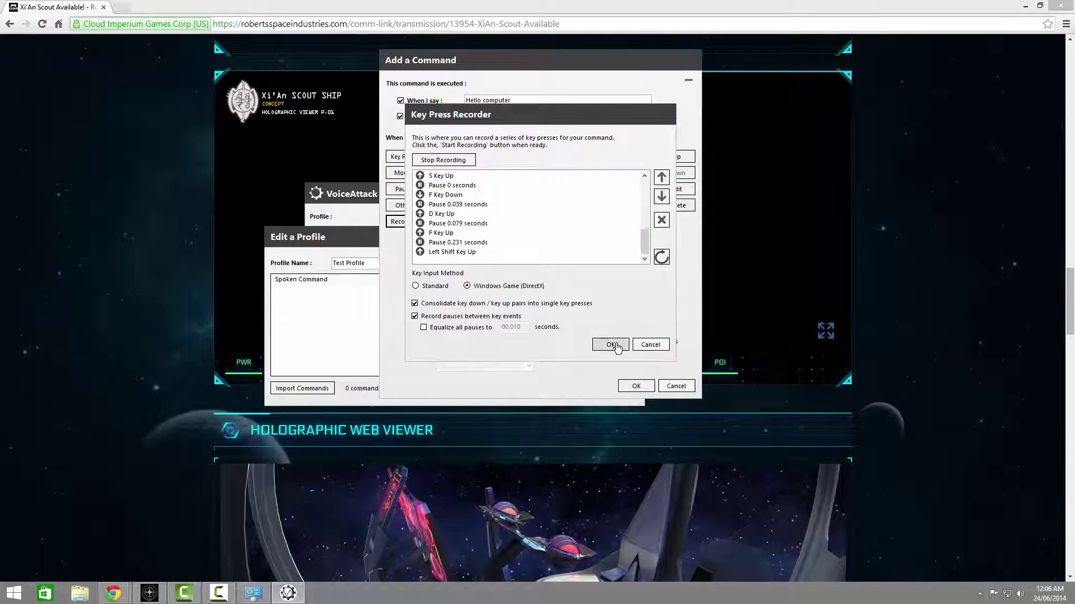
pyautogui.click(612, 345)
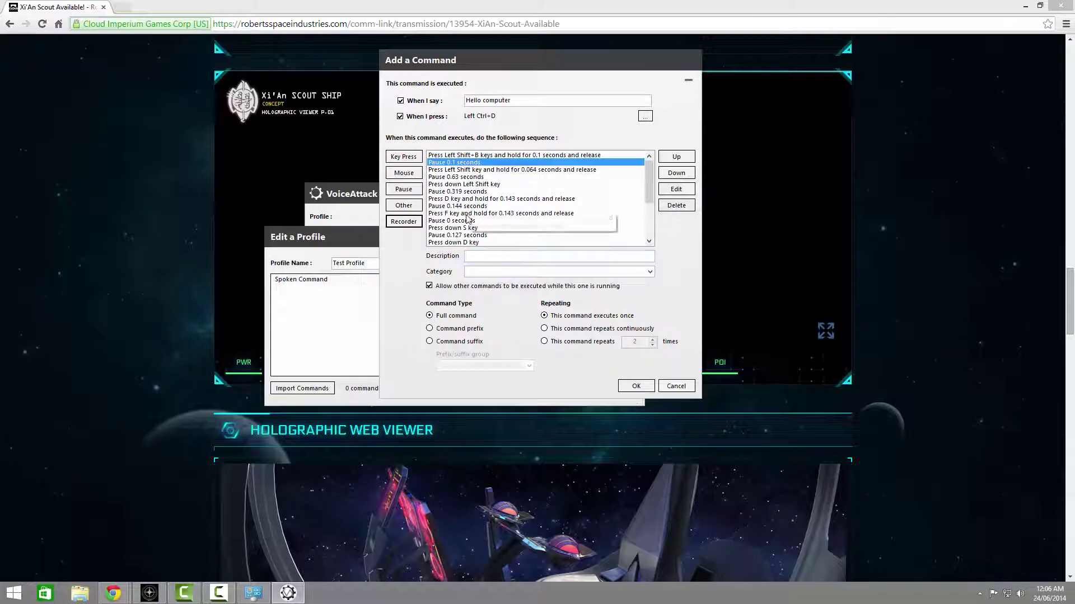
# Step: Move the recorded F key press three places up the sequence and back down, and delete it
pyautogui.click(505, 176)
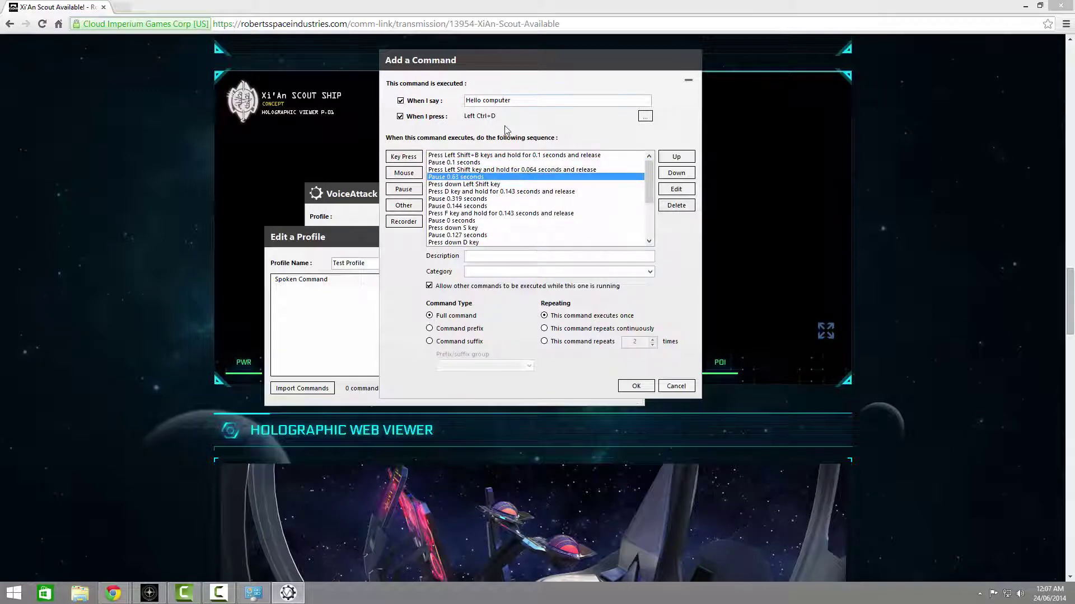
pyautogui.click(514, 215)
pyautogui.click(676, 157)
pyautogui.click(676, 157)
pyautogui.click(676, 157)
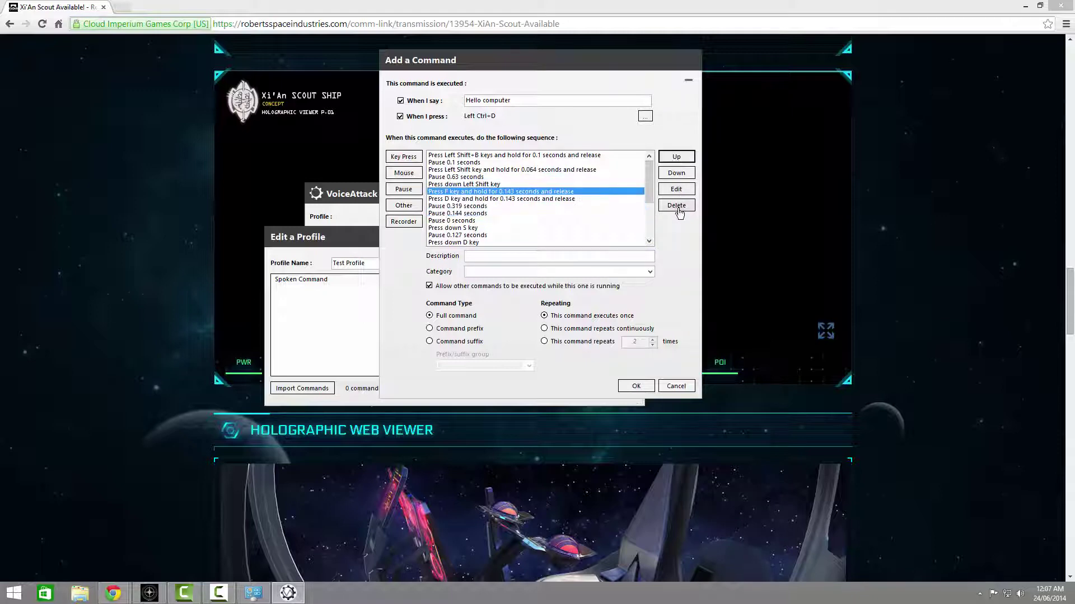
pyautogui.click(676, 173)
pyautogui.click(676, 173)
pyautogui.click(676, 173)
pyautogui.click(675, 206)
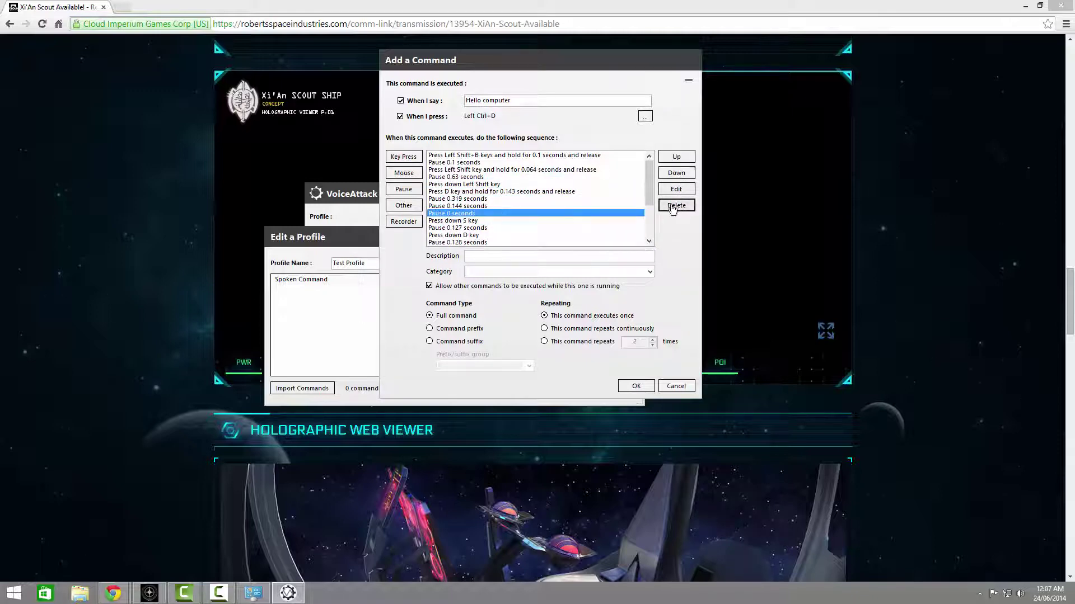
# Step: Open the 0.144-second pause in the command sequence for editing and close it again
pyautogui.click(497, 207)
pyautogui.click(677, 189)
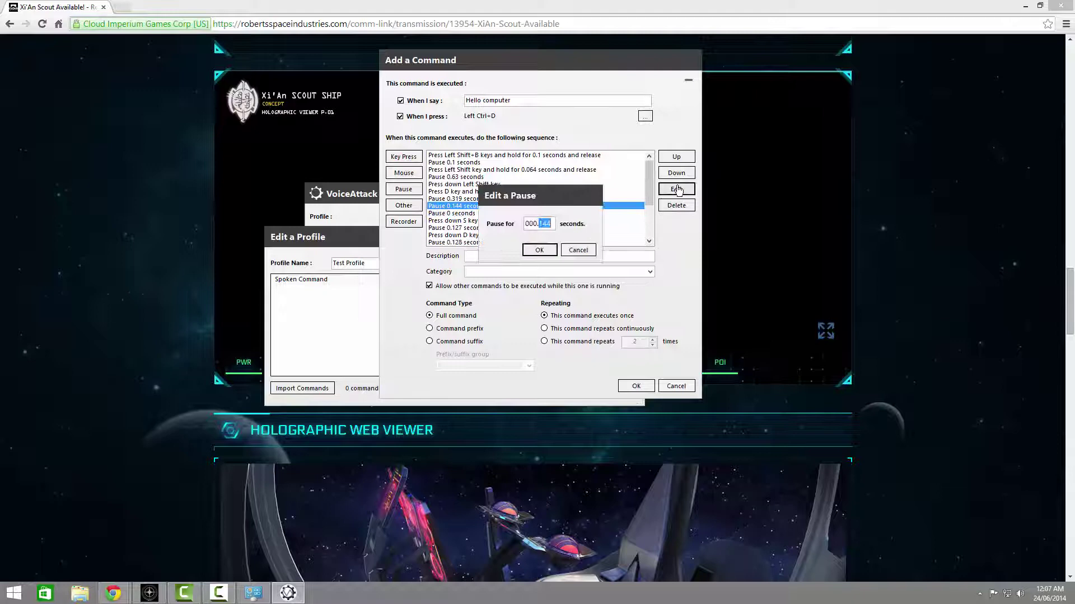
pyautogui.click(542, 224)
pyautogui.click(545, 250)
# Step: Add a text-to-speech action that says "Hello Human" in the default voice to the Hello computer command, and preview it
pyautogui.click(404, 205)
pyautogui.click(403, 192)
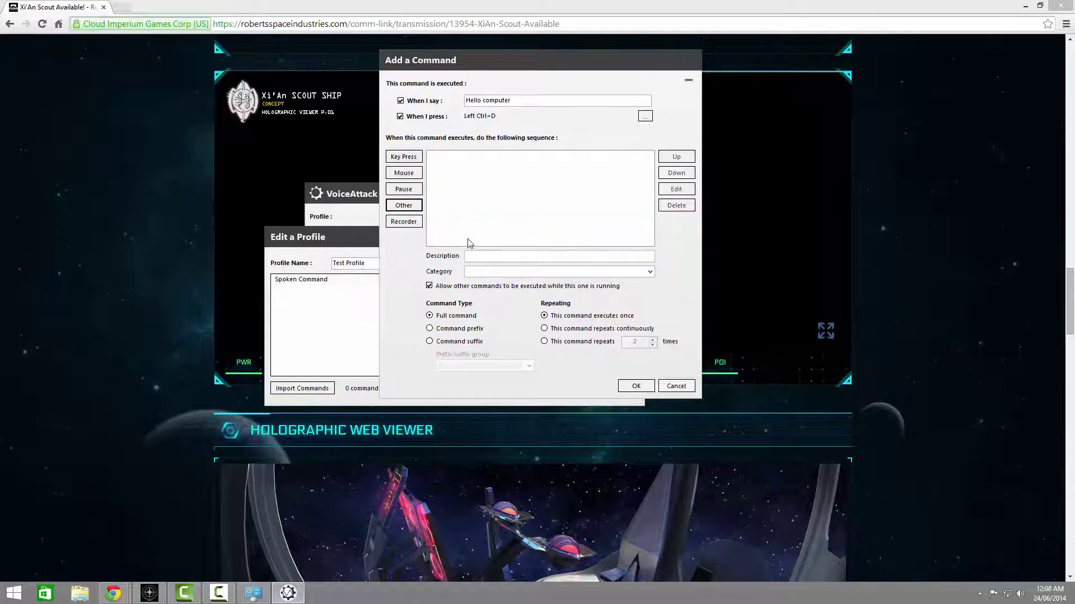
pyautogui.click(404, 205)
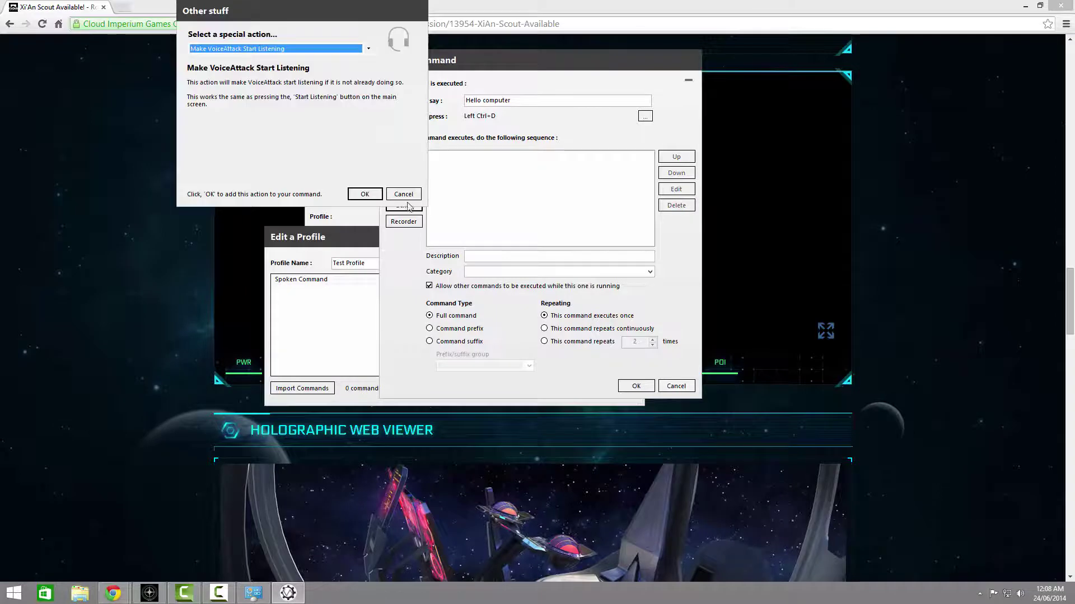
pyautogui.click(368, 49)
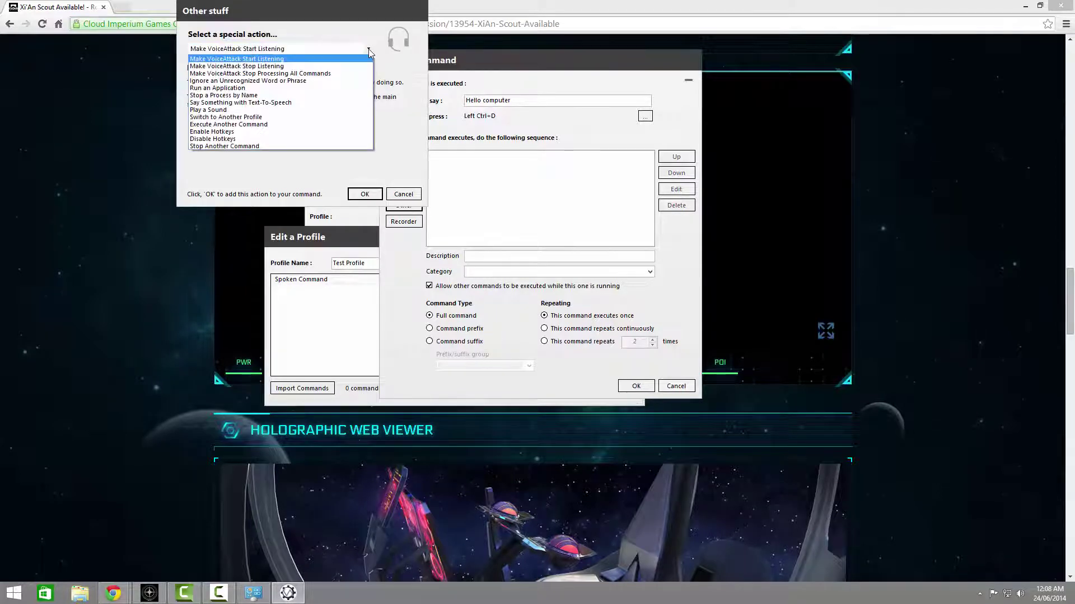
pyautogui.click(267, 104)
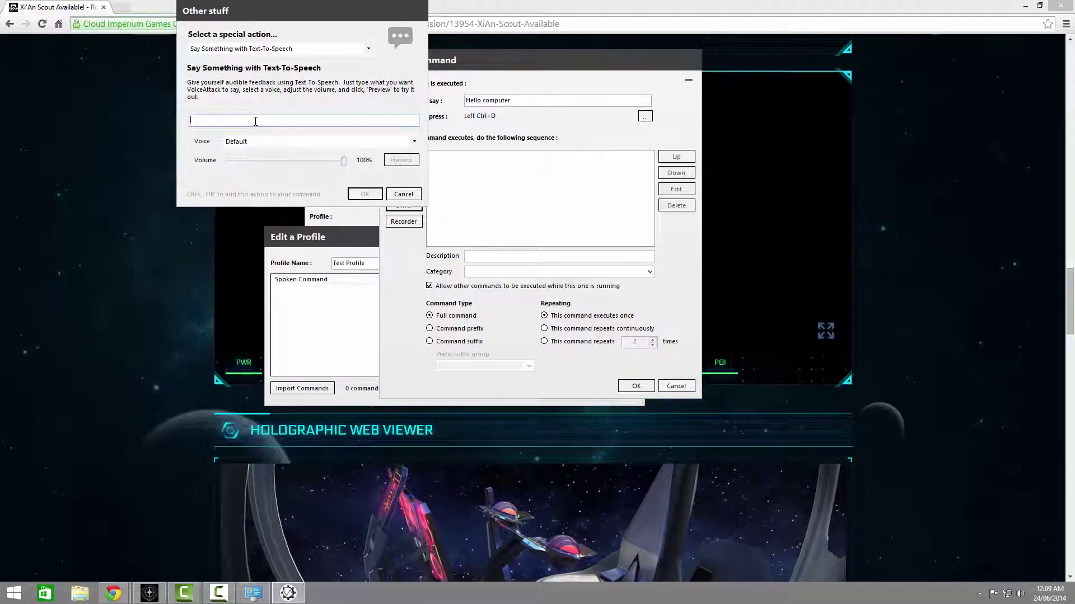
pyautogui.write('Hello Human')
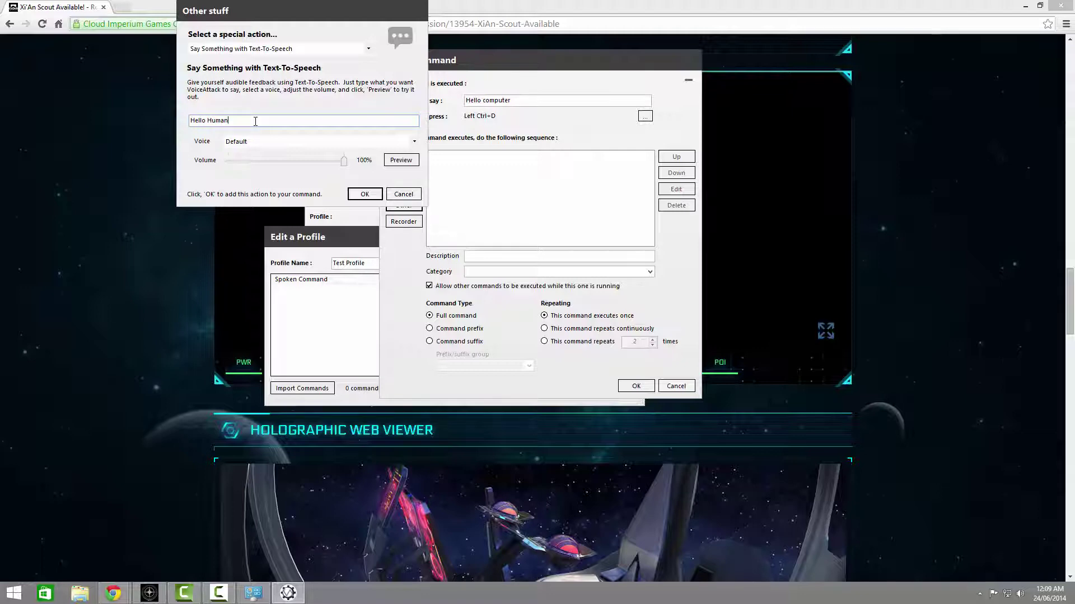
pyautogui.click(415, 143)
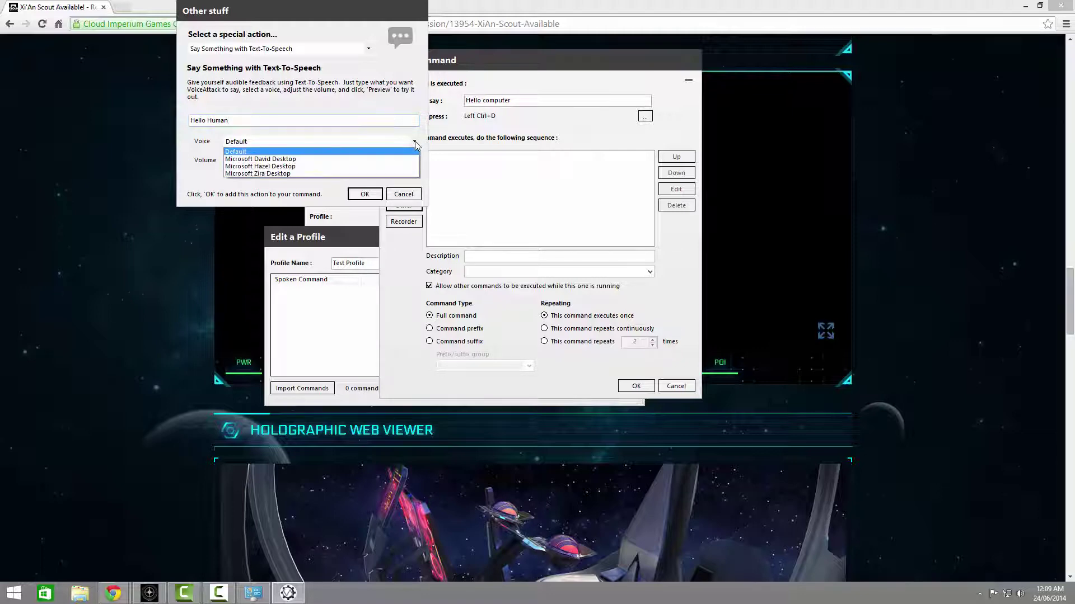
pyautogui.click(414, 143)
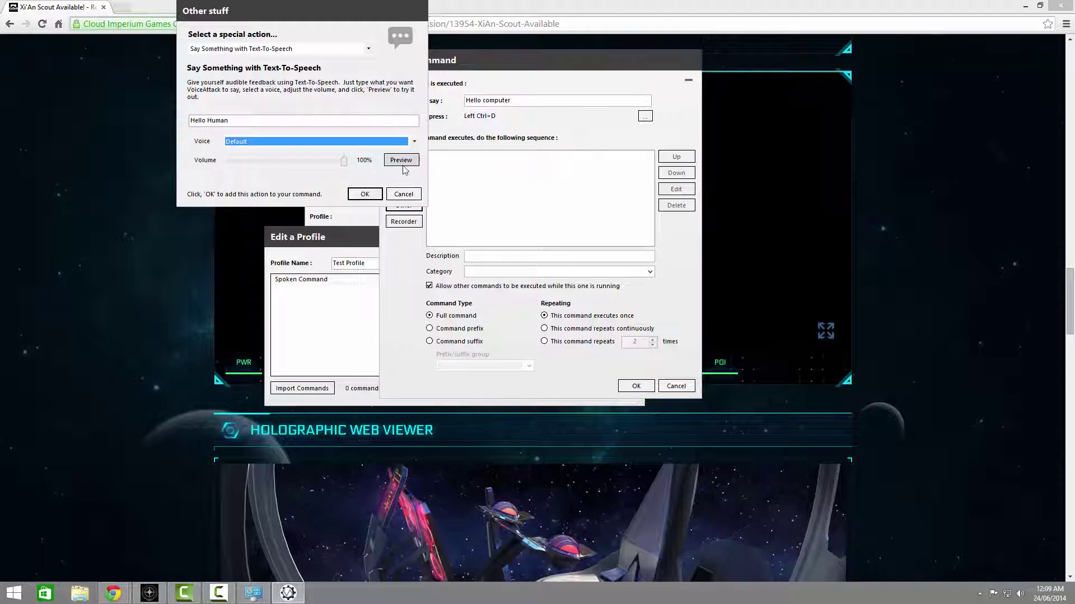
pyautogui.click(400, 162)
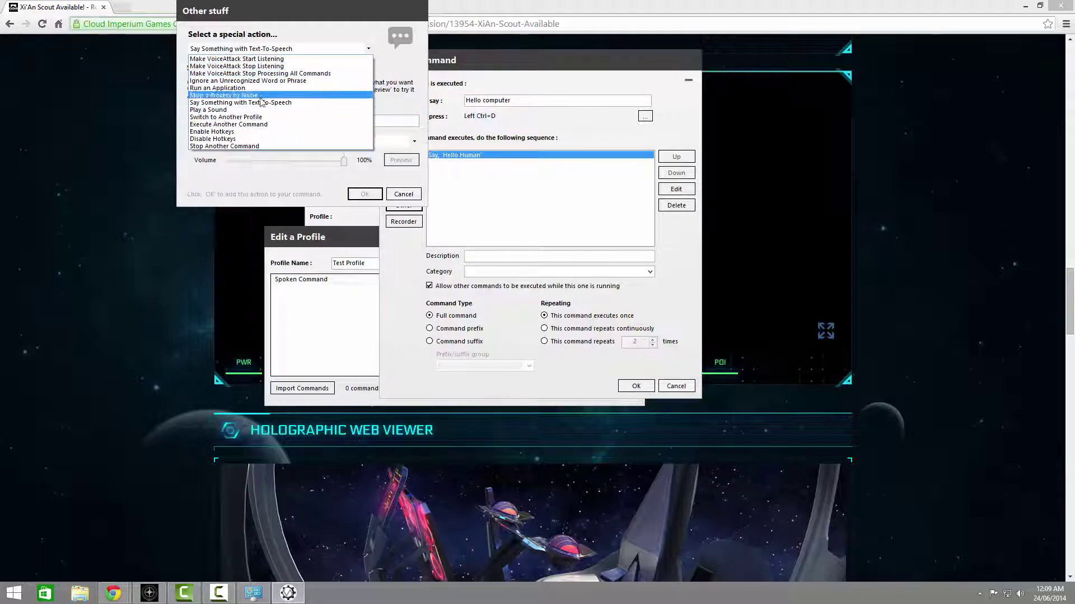
# Step: Open the Play a Sound special action and browse for a sound file
pyautogui.click(224, 109)
pyautogui.click(411, 111)
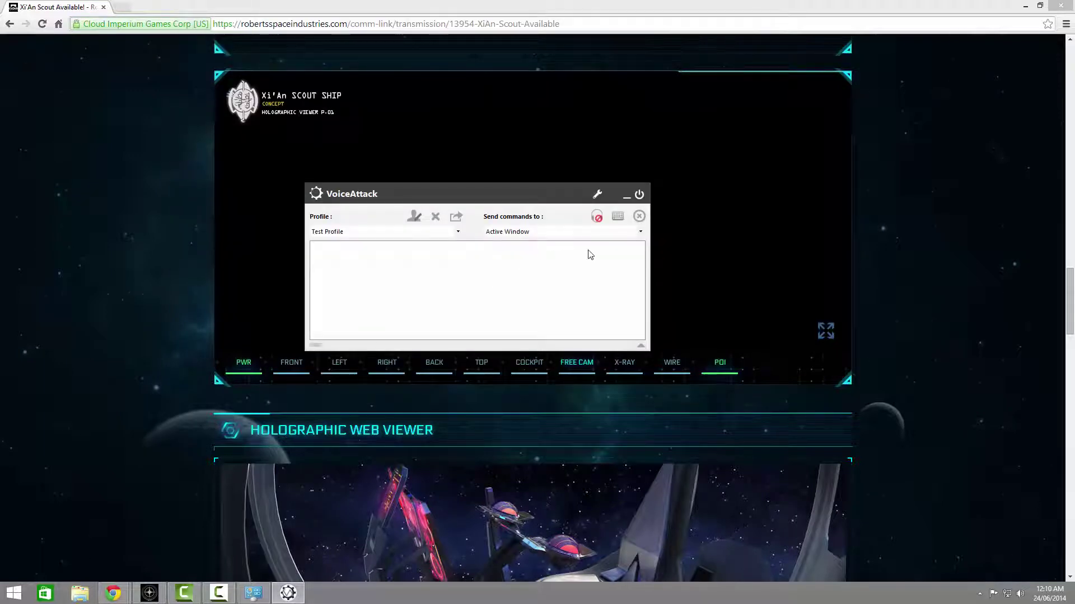
# Step: Suspend and resume listening, and test the "Hello computer" voice command
pyautogui.click(596, 217)
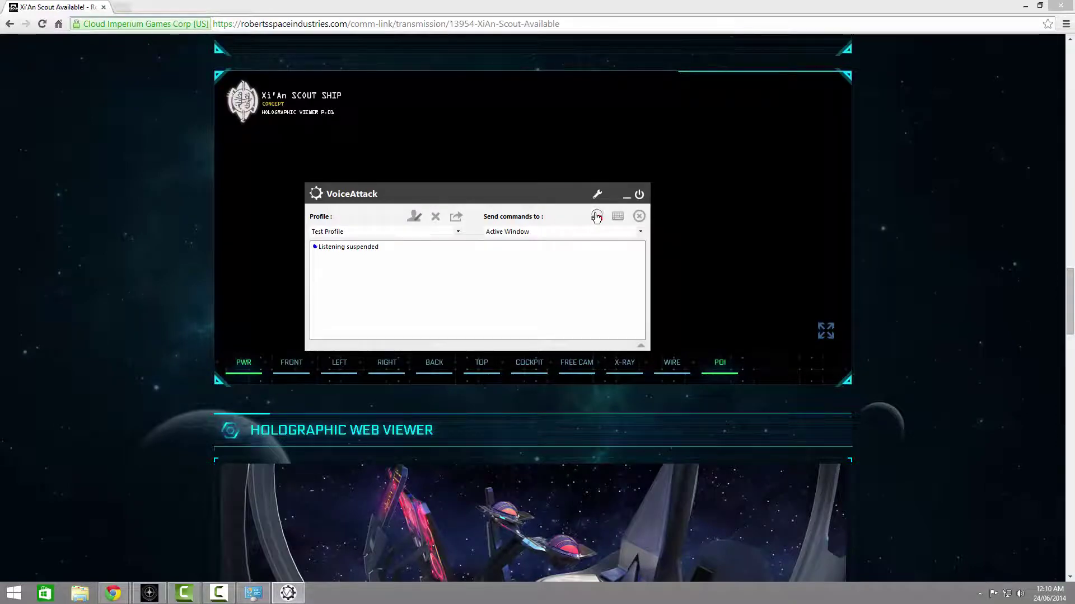
pyautogui.click(597, 217)
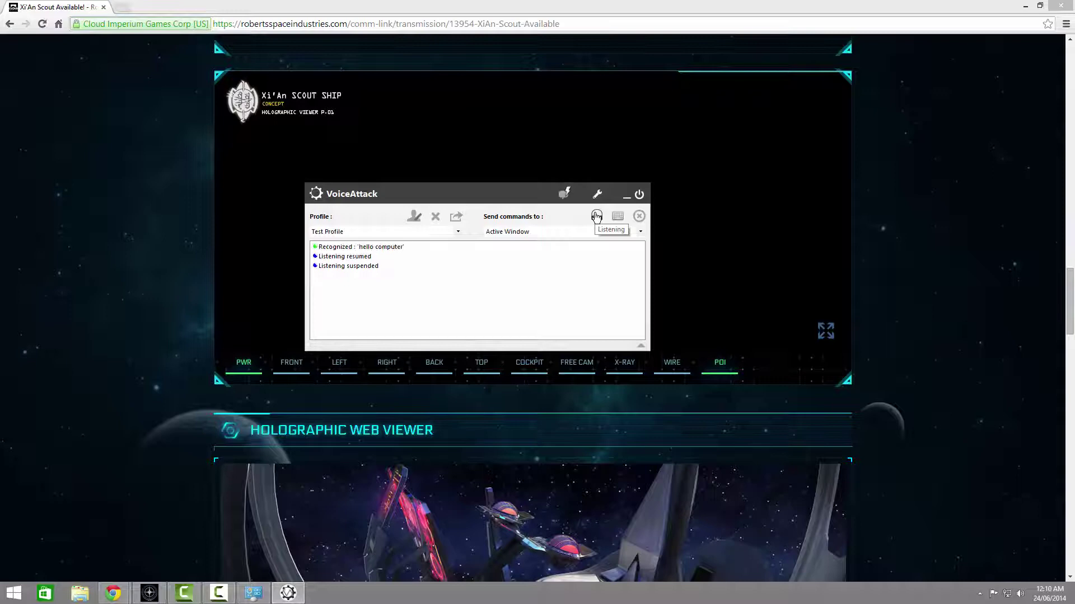
# Step: Create a command in Test Profile for the spoken phrase "Flare" that presses and releases the Z key
pyautogui.click(414, 216)
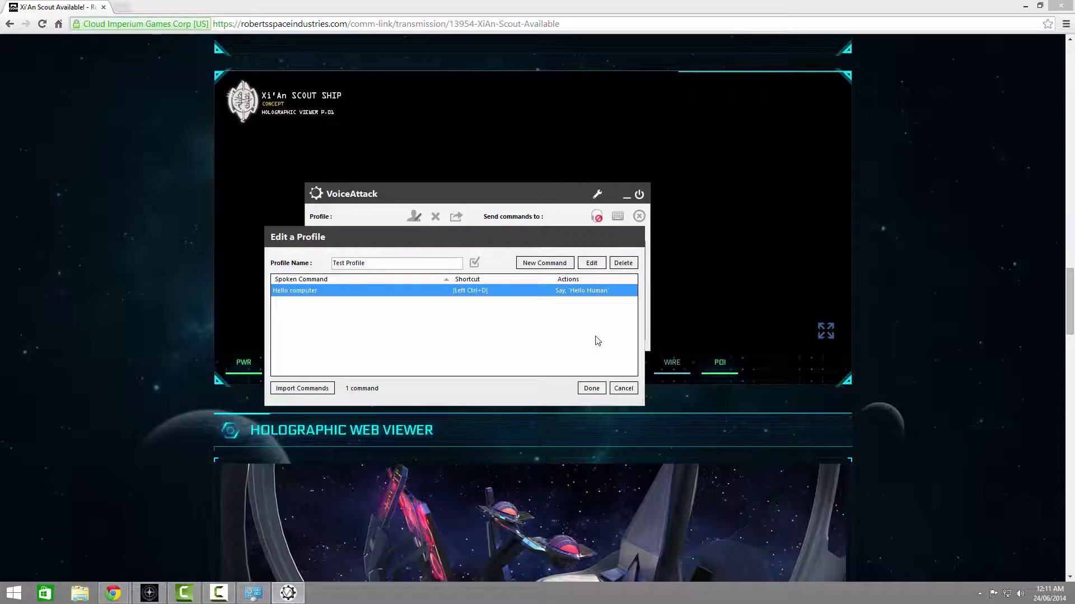
pyautogui.click(551, 264)
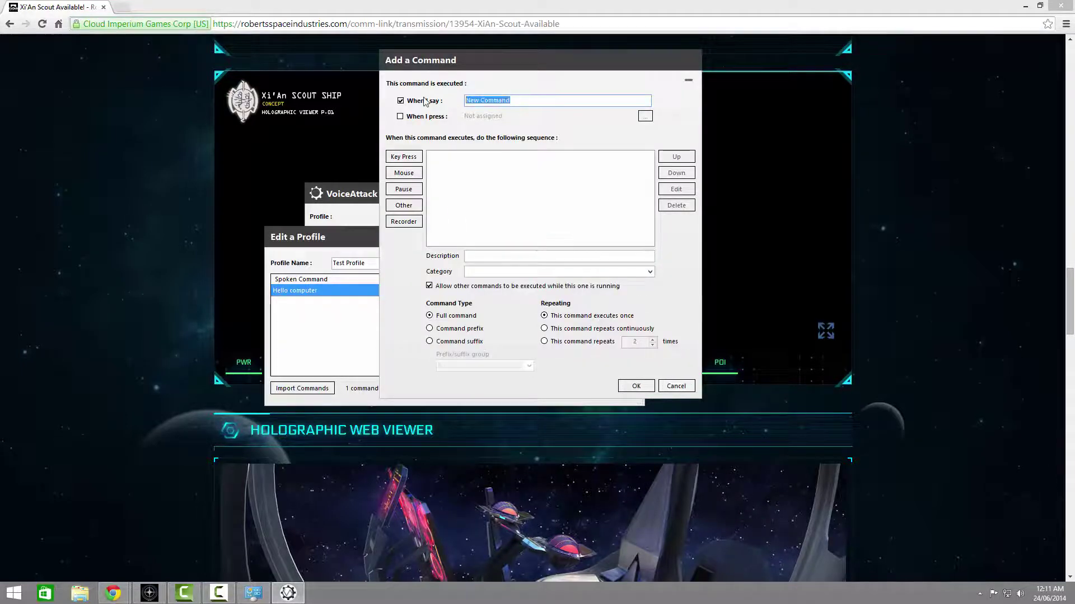
pyautogui.write('Flar')
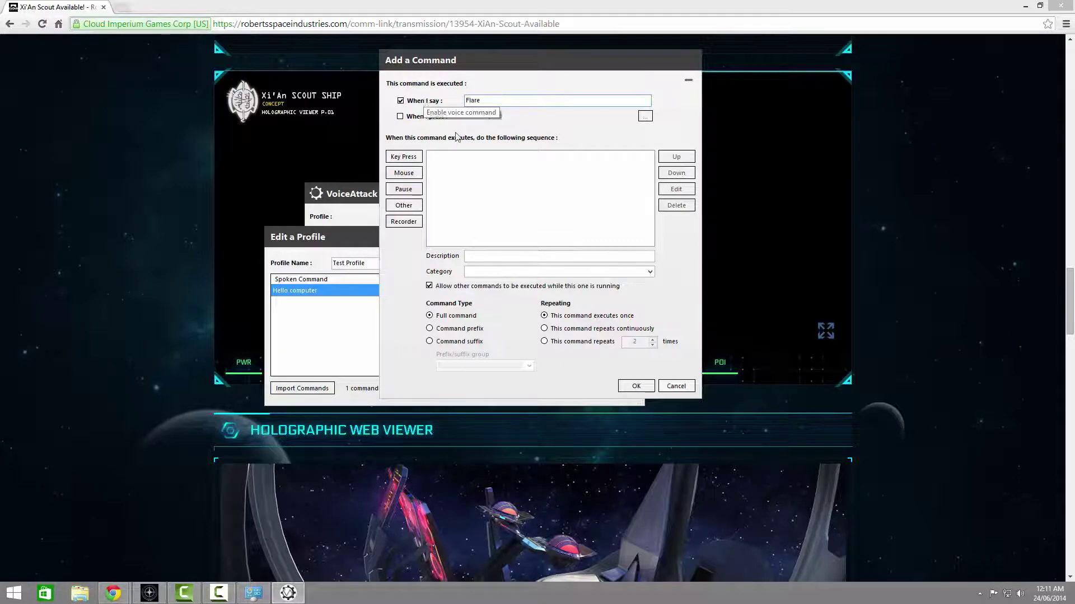
pyautogui.write('e')
pyautogui.click(404, 157)
pyautogui.click(412, 309)
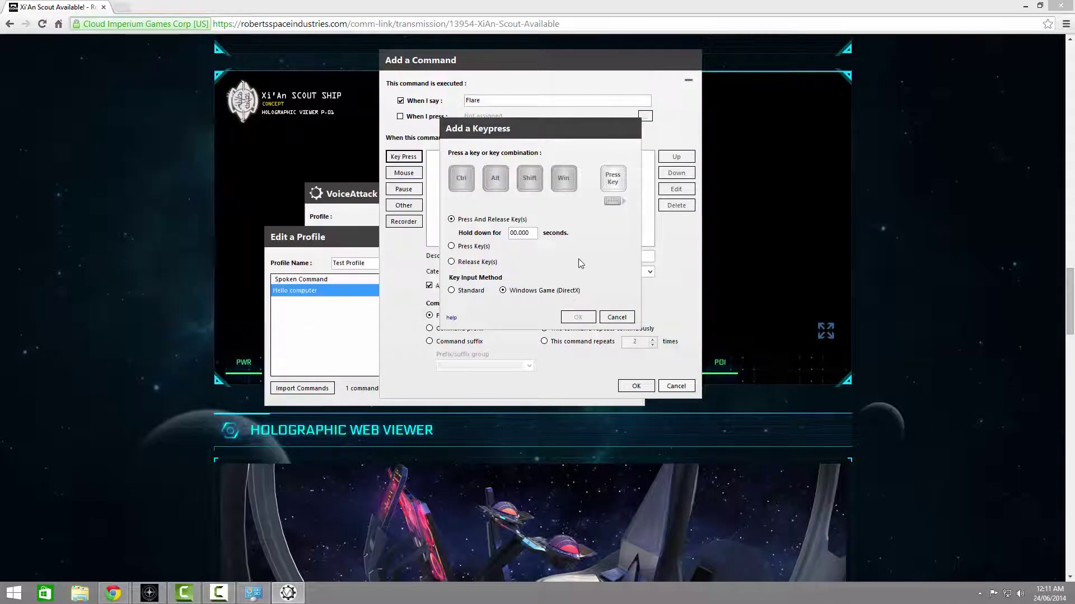
pyautogui.press('z')
pyautogui.click(576, 318)
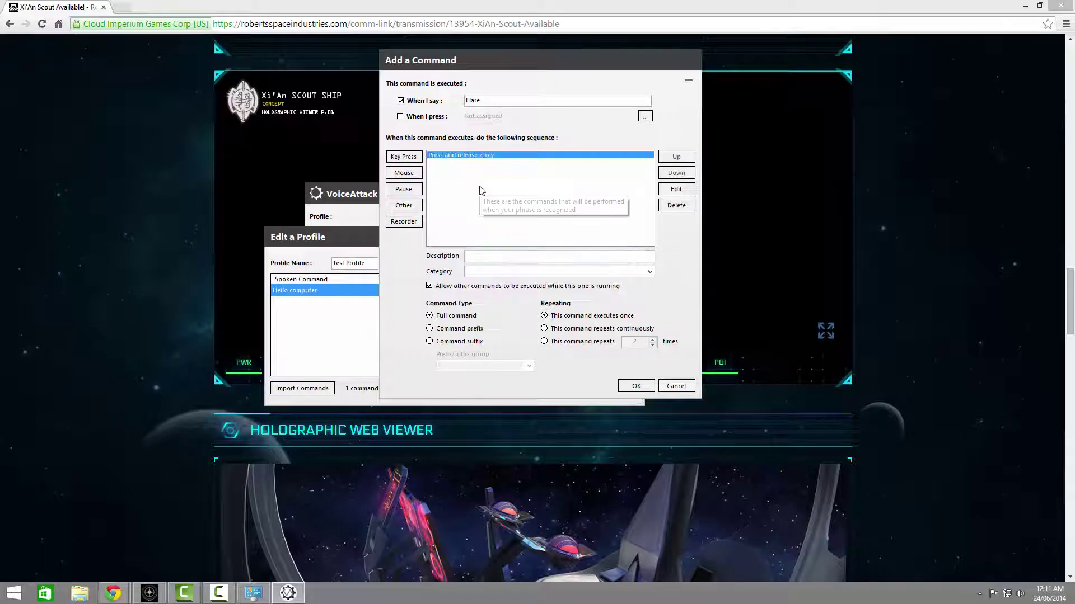
# Step: Add a text-to-speech action saying "Released Flare" after the Z keypress, preview it and save the Flare command
pyautogui.click(403, 206)
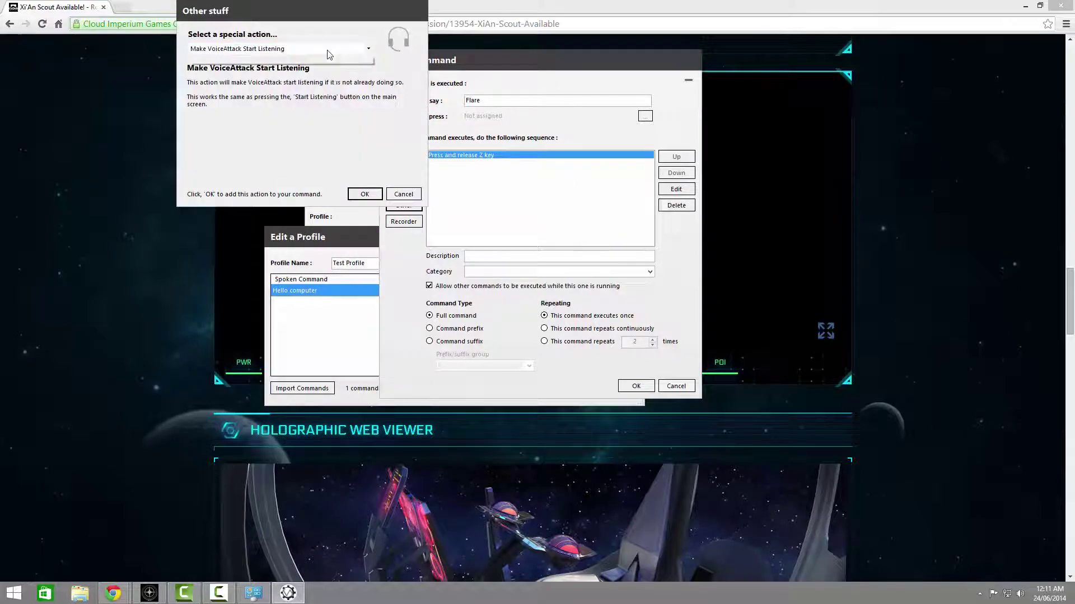
pyautogui.click(280, 48)
pyautogui.click(283, 101)
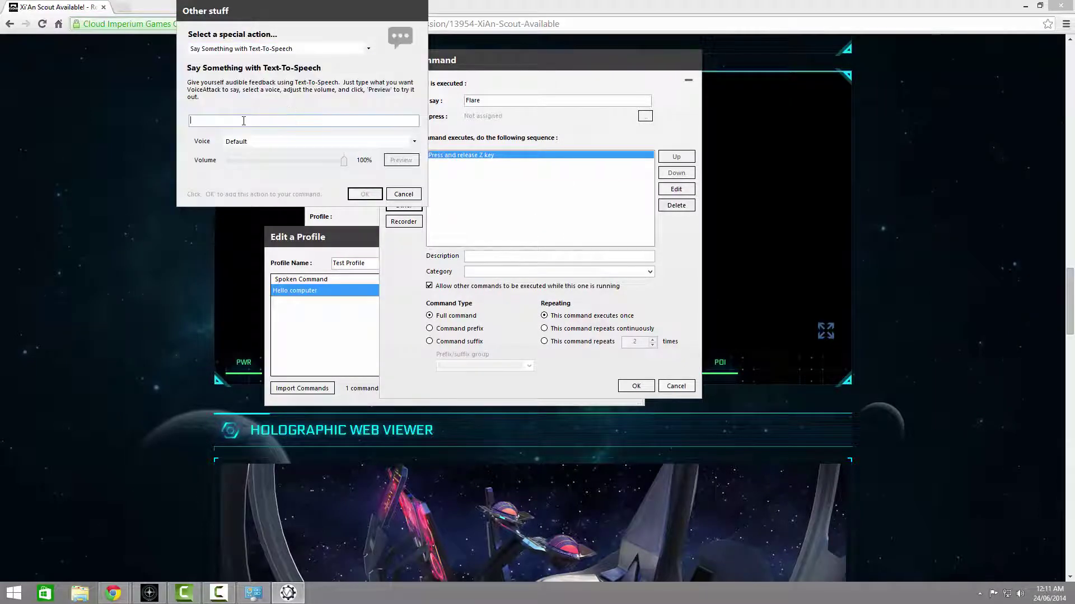
pyautogui.write('Released Flare')
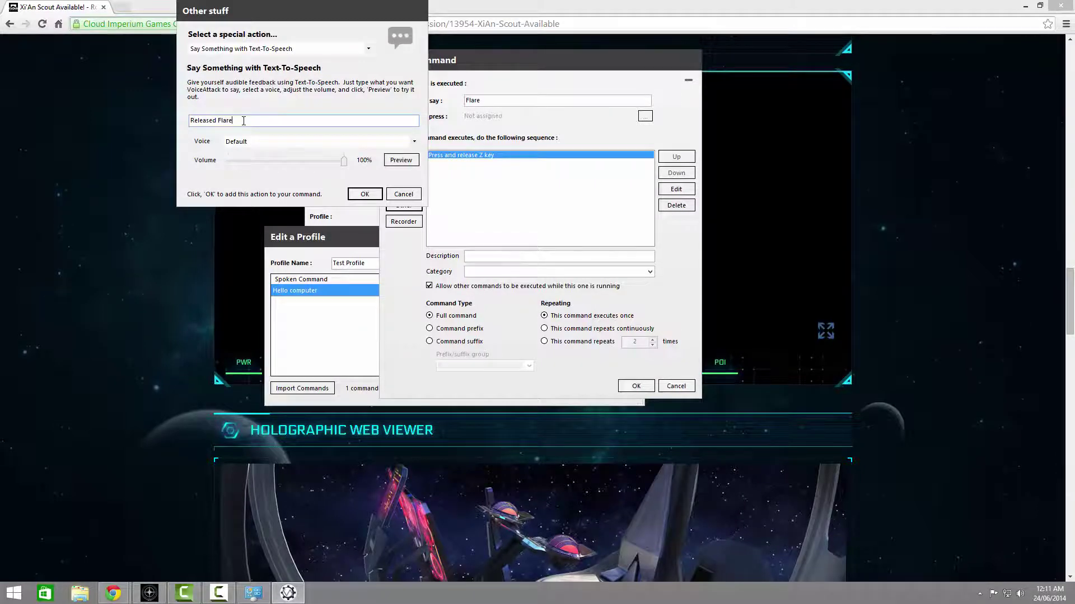
pyautogui.click(401, 160)
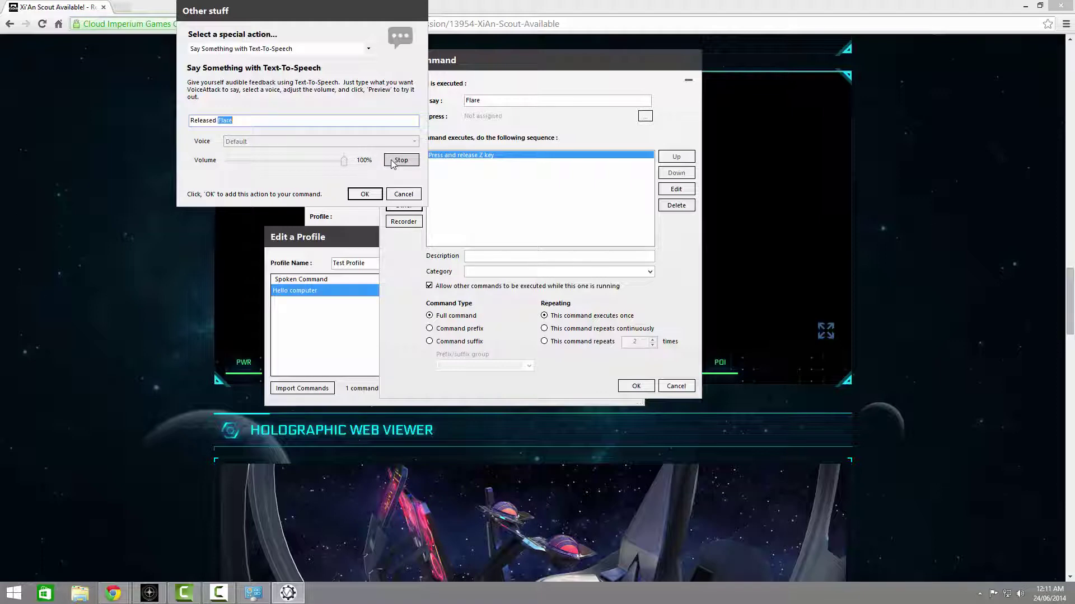
pyautogui.click(364, 194)
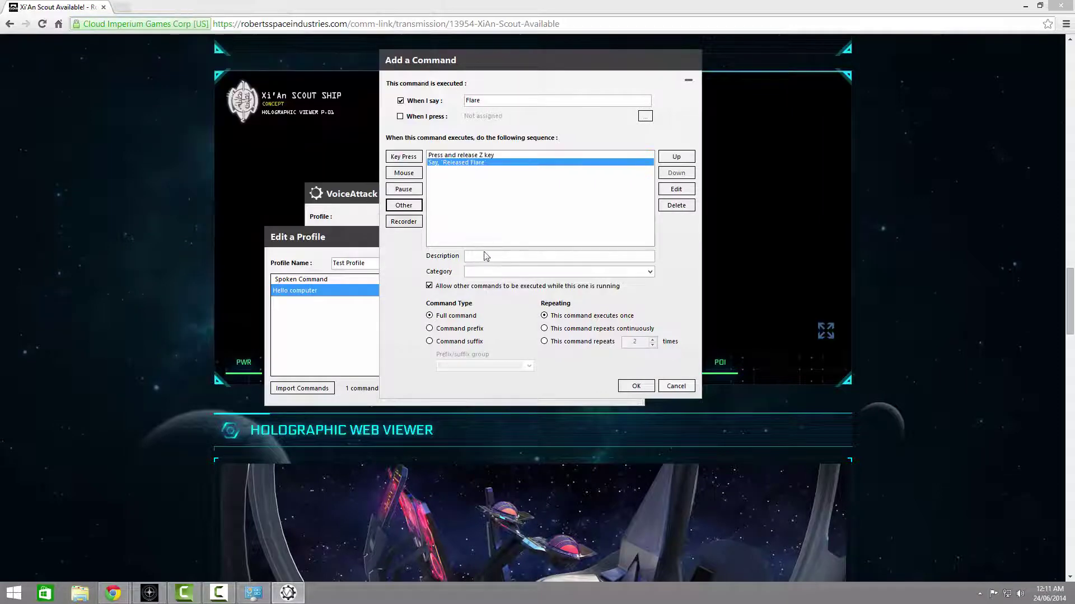
pyautogui.click(633, 386)
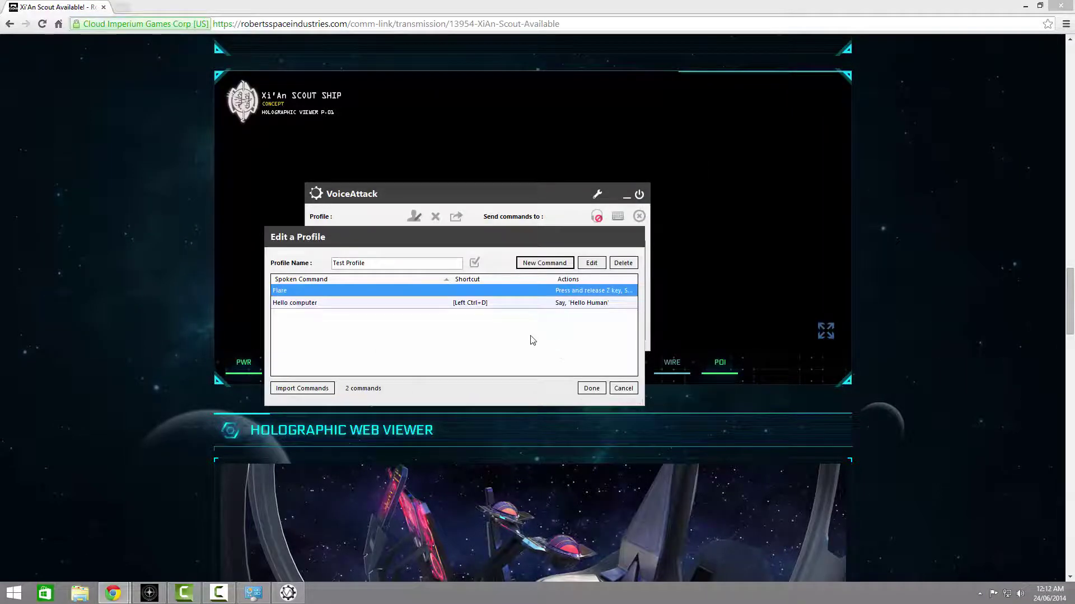
# Step: Create a command for the spoken phrase "Fire missle" whose first action is a middle mouse button click
pyautogui.click(546, 264)
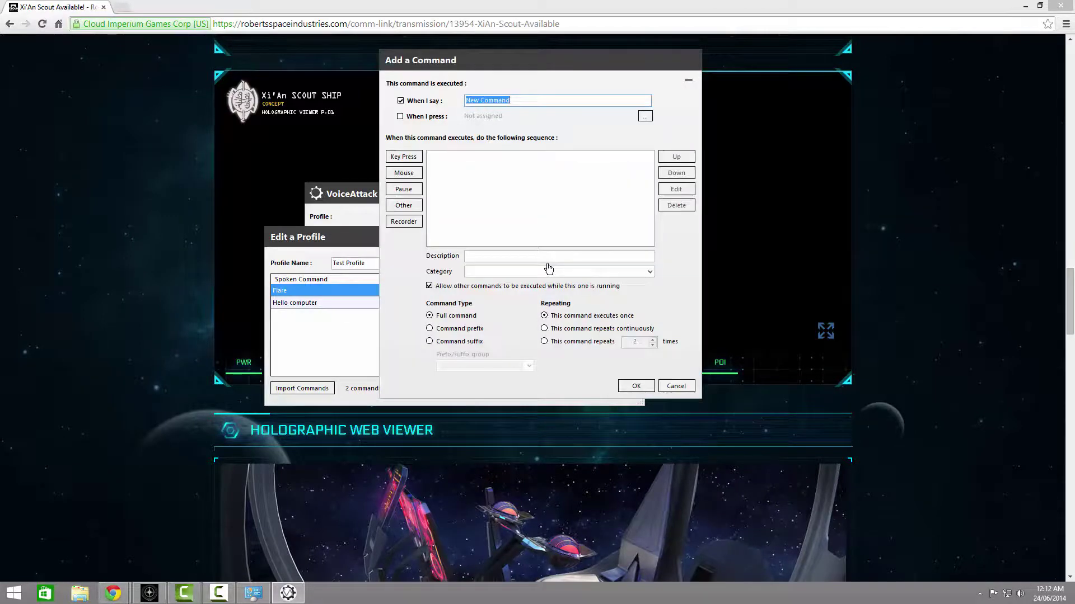
pyautogui.write('Fire missle')
pyautogui.click(406, 173)
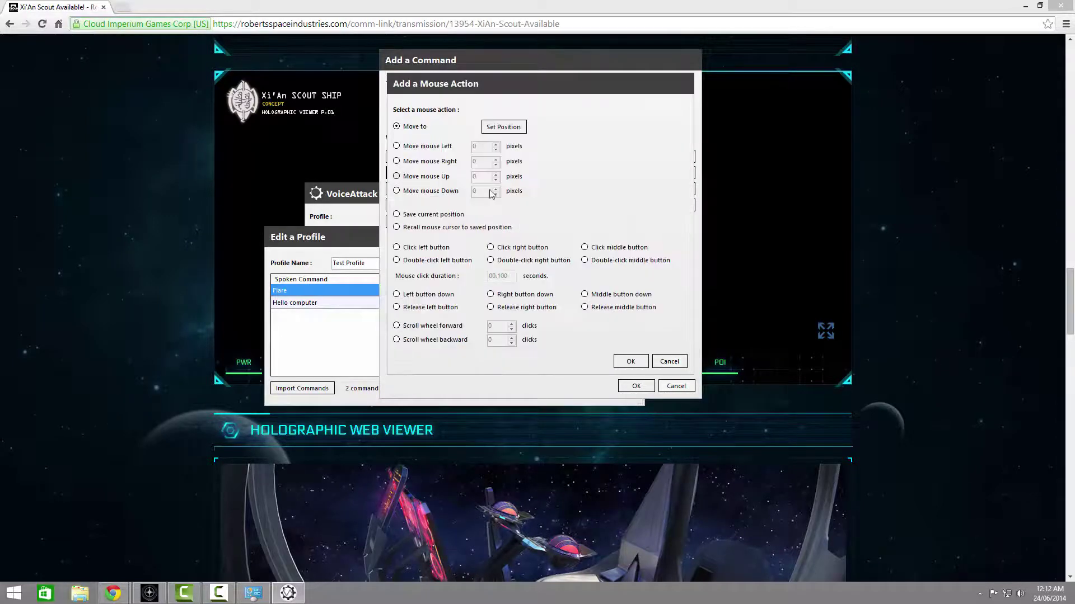
pyautogui.click(585, 248)
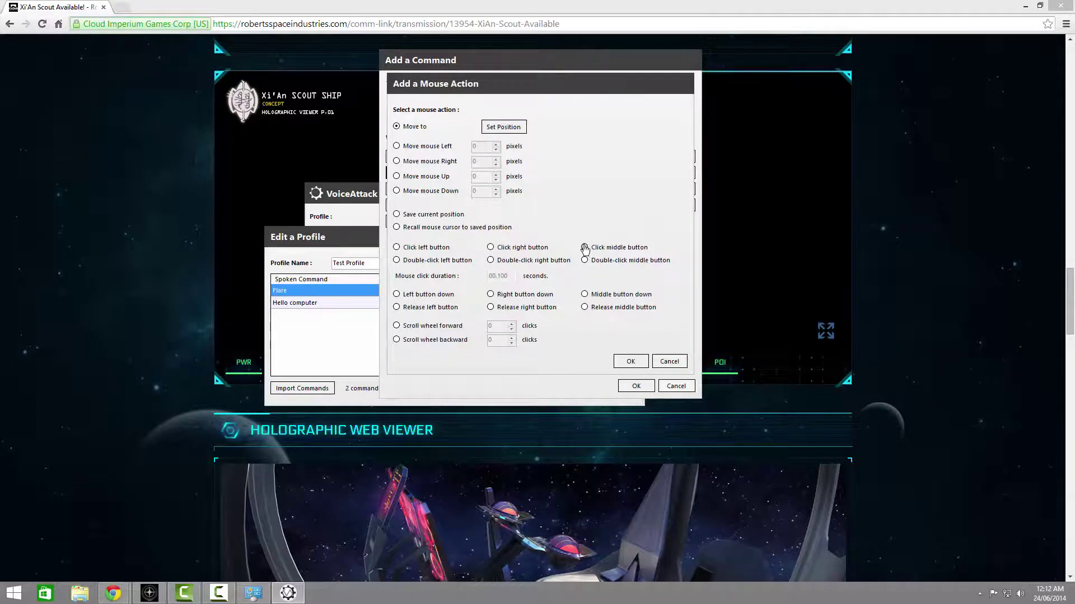
pyautogui.click(631, 361)
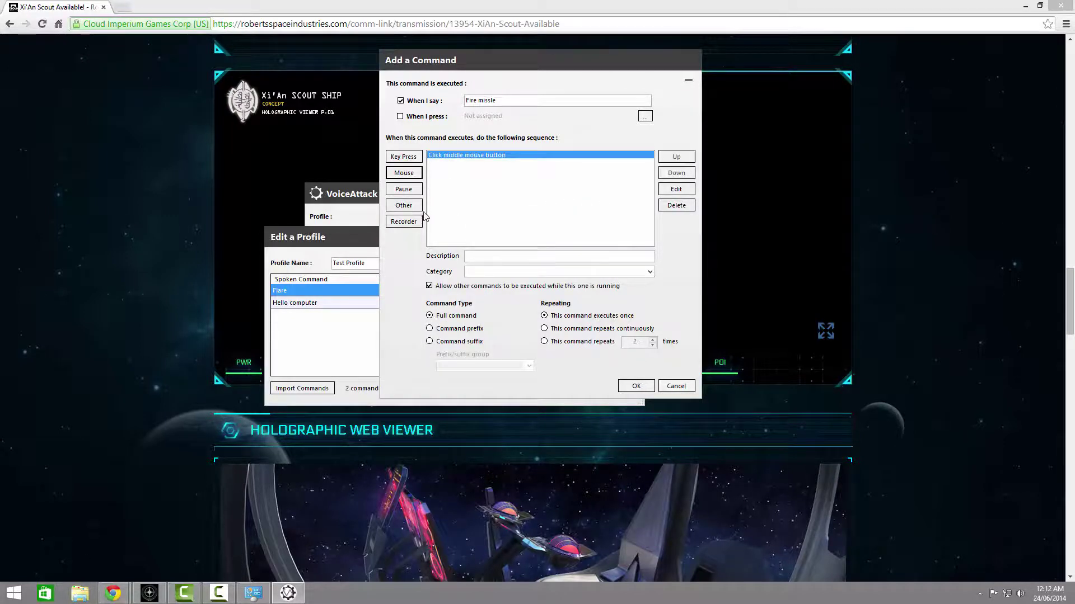
# Step: Add a 2.21-second pause followed by a second middle mouse button click to the "Fire missle" sequence
pyautogui.click(416, 190)
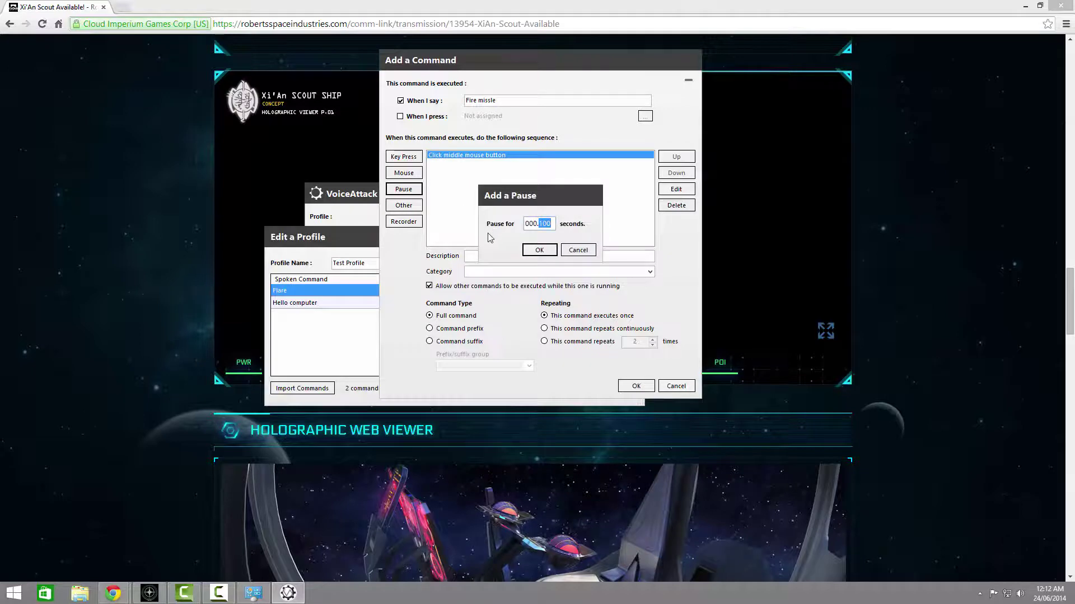
pyautogui.write('2.2')
pyautogui.click(539, 250)
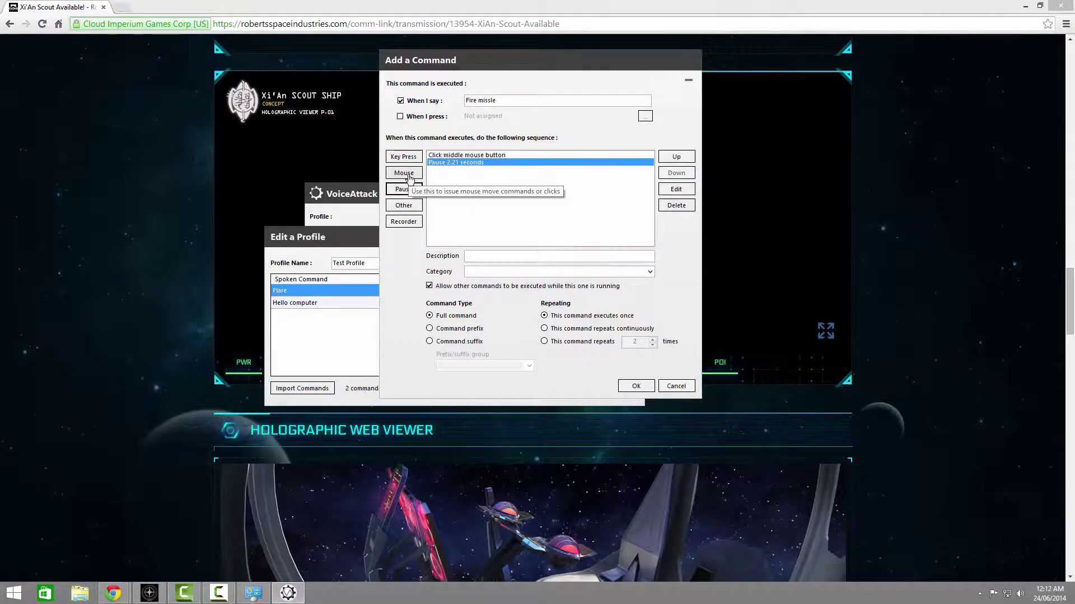
pyautogui.click(404, 173)
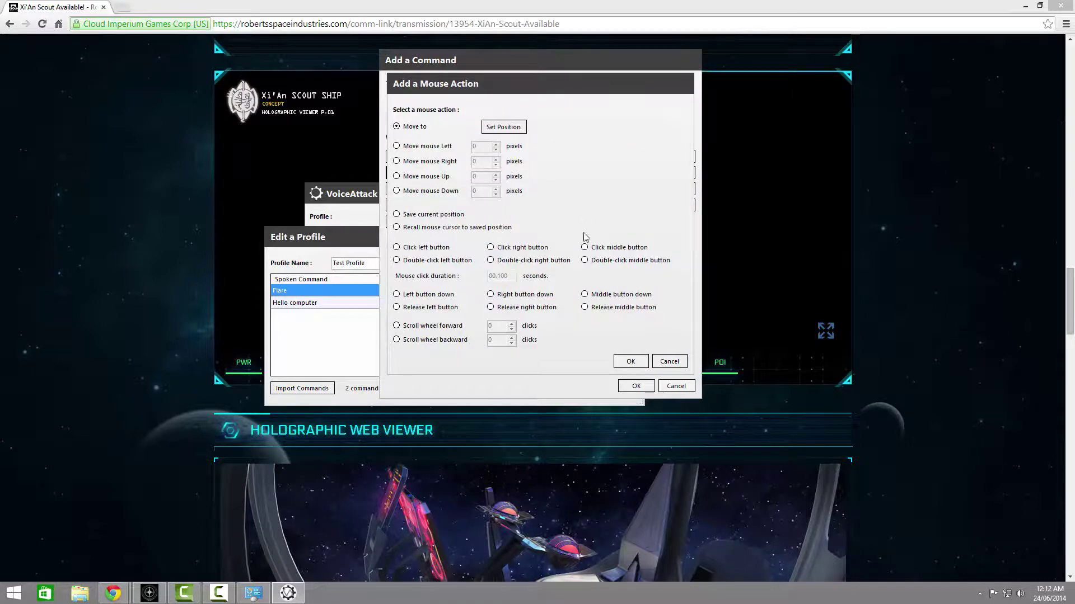
pyautogui.click(585, 246)
pyautogui.click(631, 361)
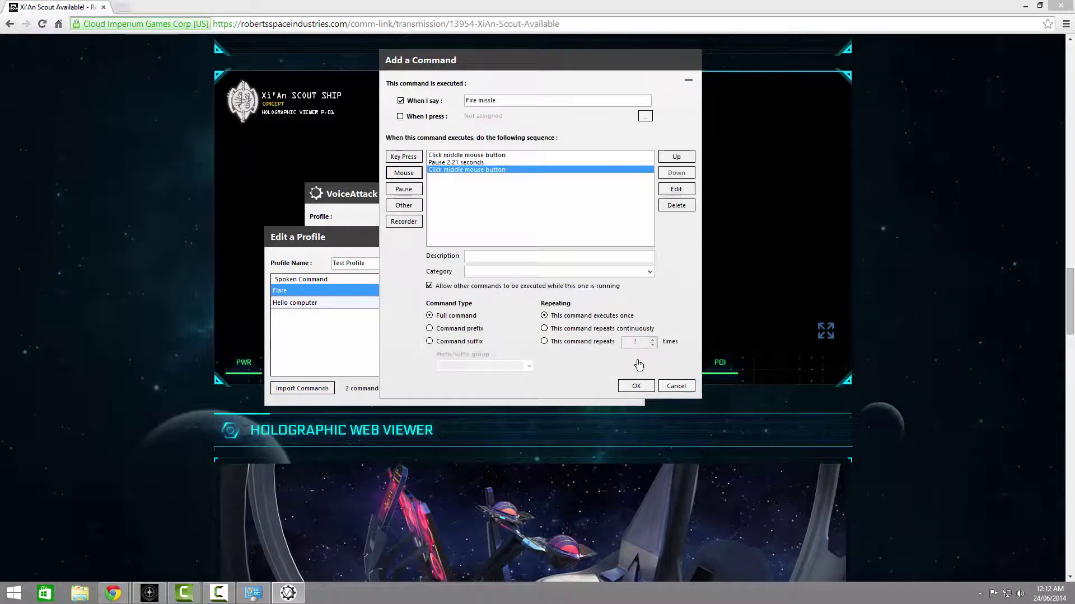
# Step: Insert a text-to-speech action saying "Targeting" directly after the first middle mouse button click
pyautogui.click(497, 157)
pyautogui.click(409, 206)
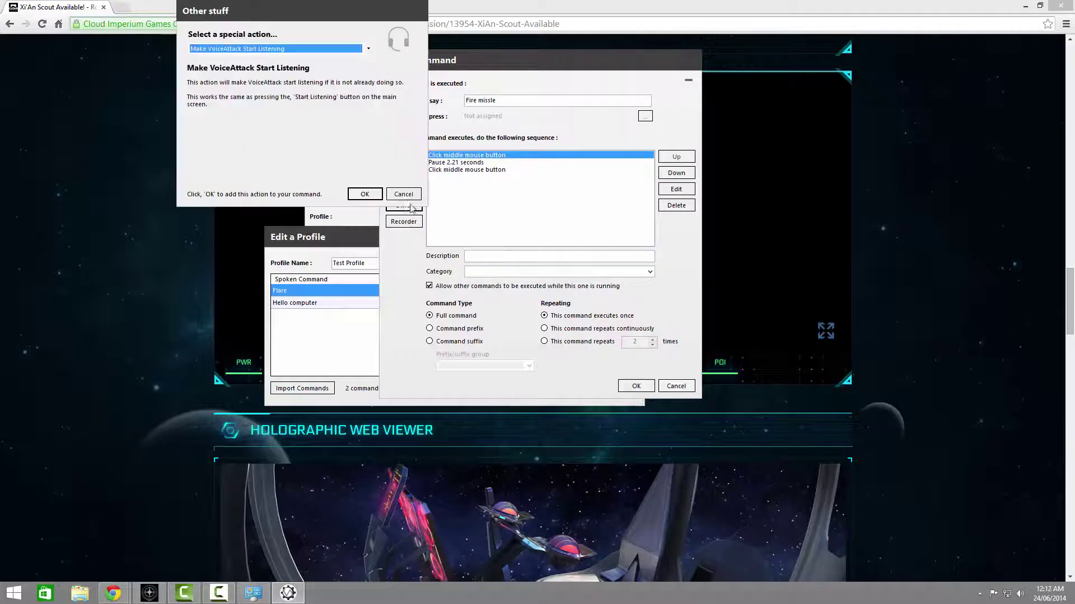
pyautogui.click(335, 50)
pyautogui.click(246, 102)
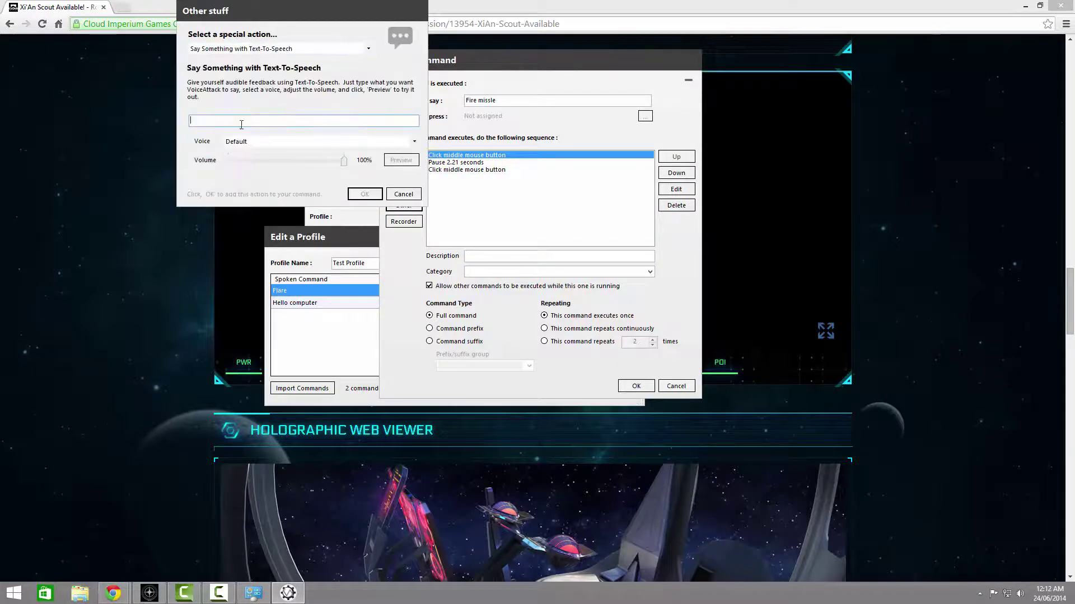
pyautogui.write('Targeting')
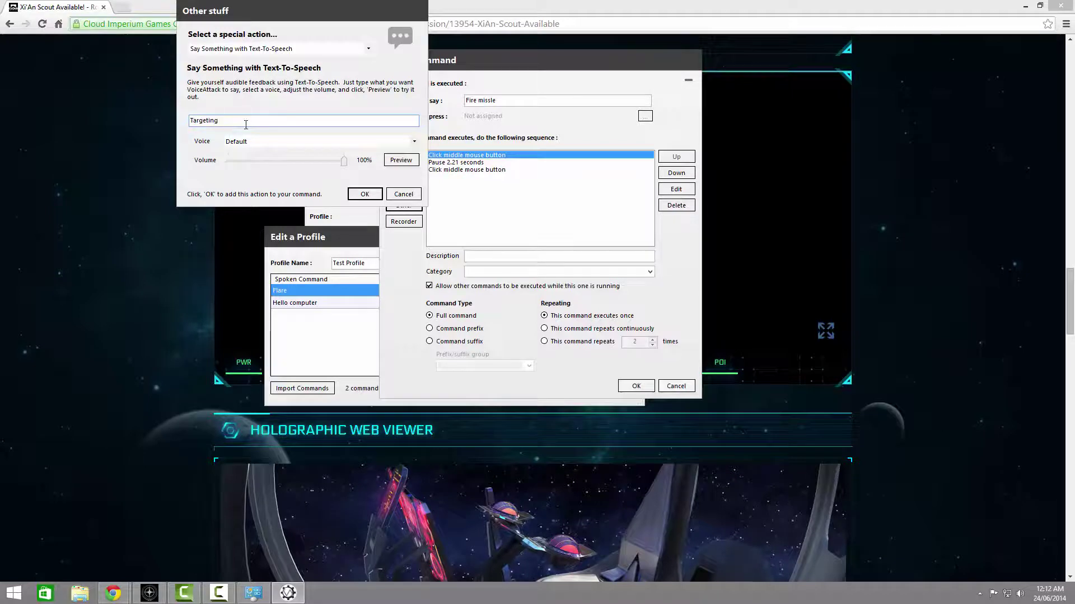
pyautogui.click(360, 196)
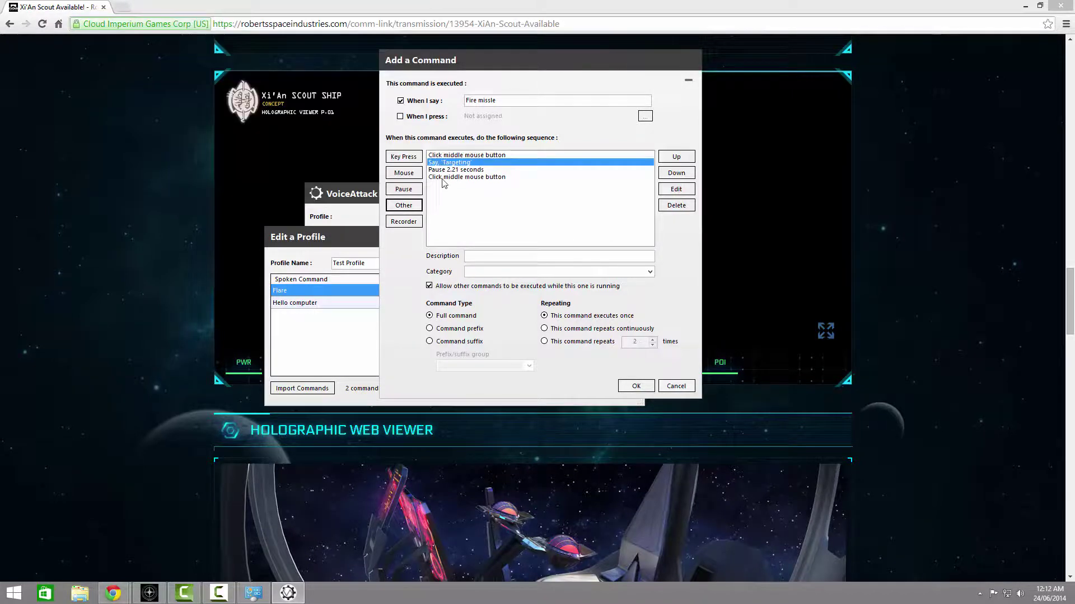
# Step: Add a text-to-speech action saying "Fire" after the last mouse click, and save the command and Test Profile
pyautogui.click(417, 206)
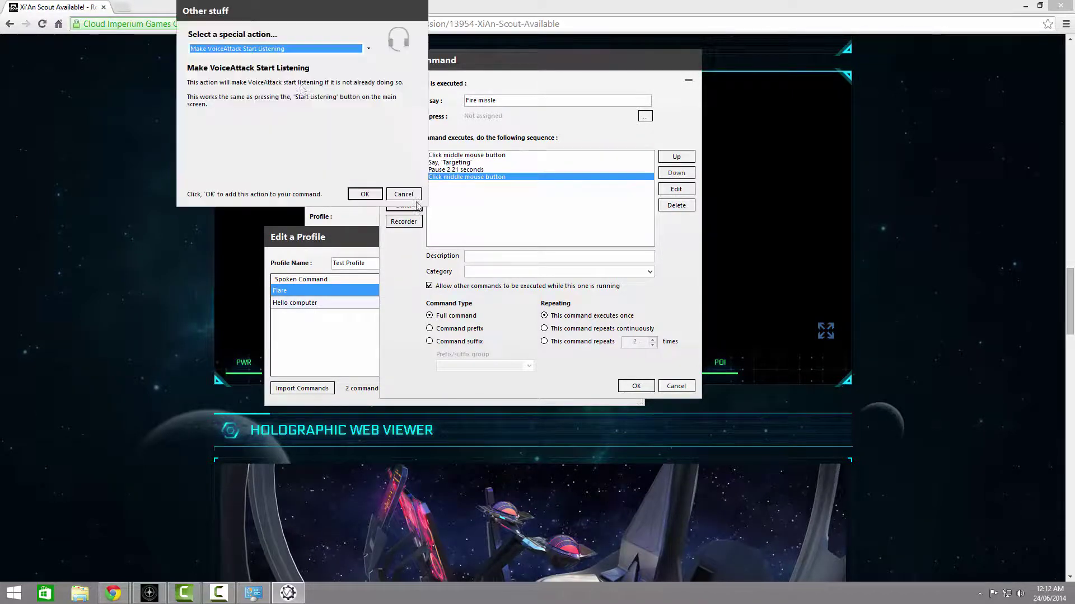
pyautogui.click(291, 48)
pyautogui.click(266, 120)
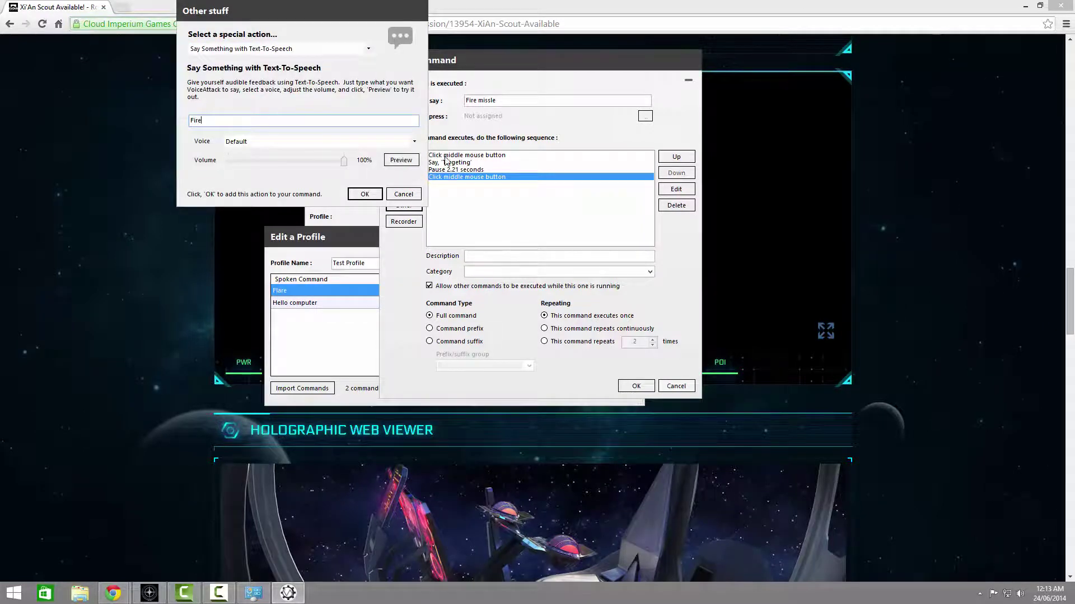
pyautogui.click(365, 195)
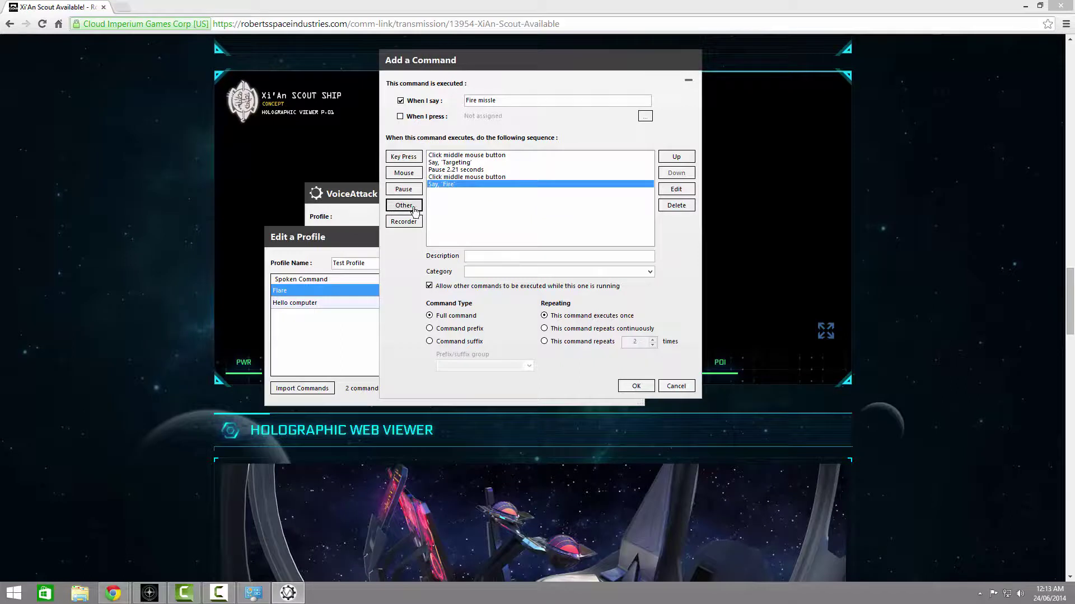
pyautogui.click(635, 387)
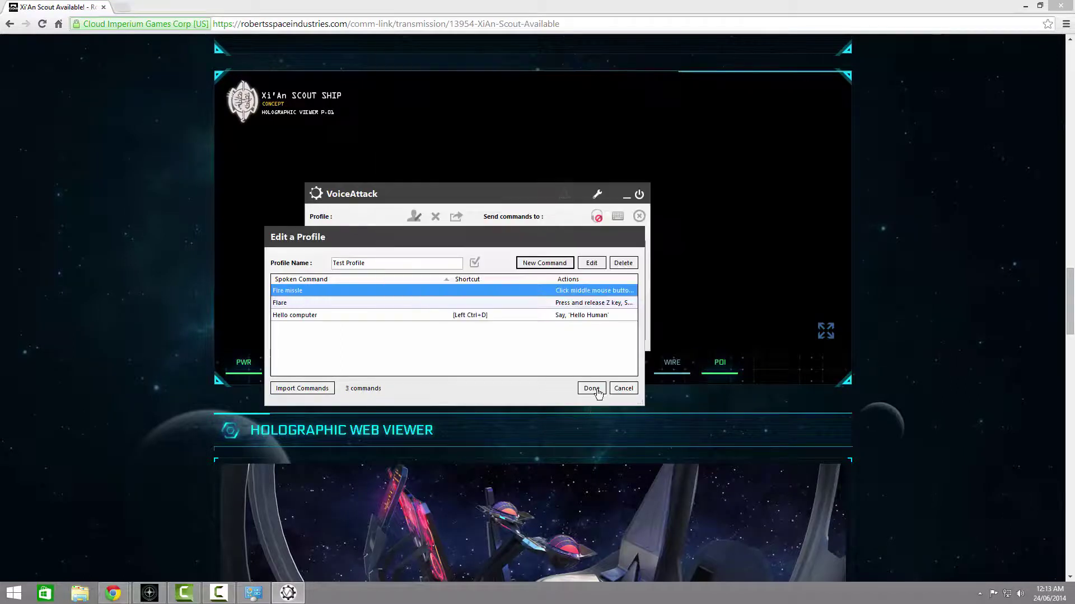
pyautogui.click(592, 390)
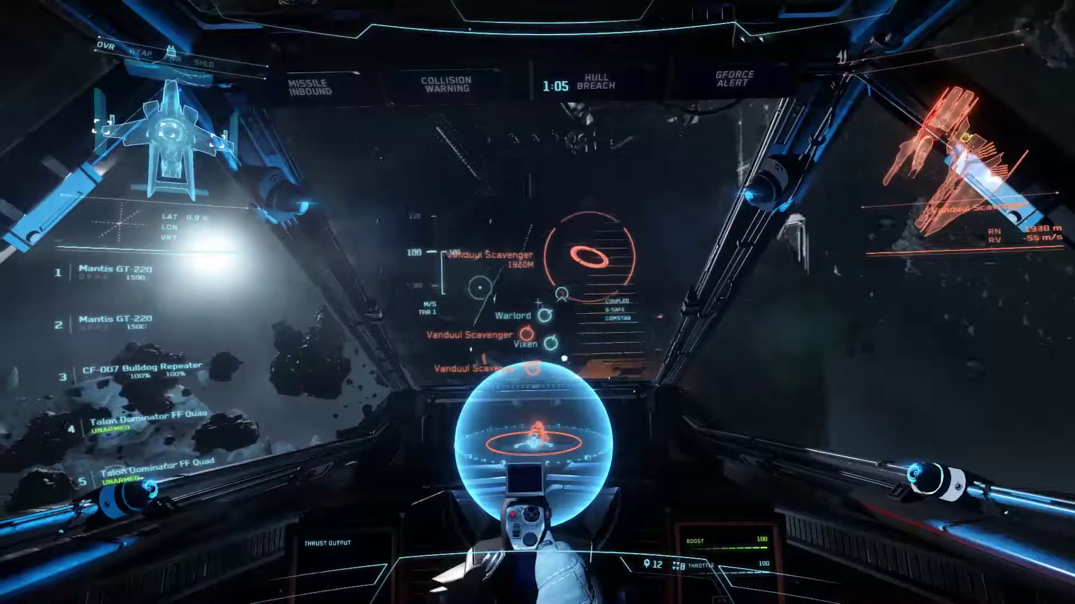